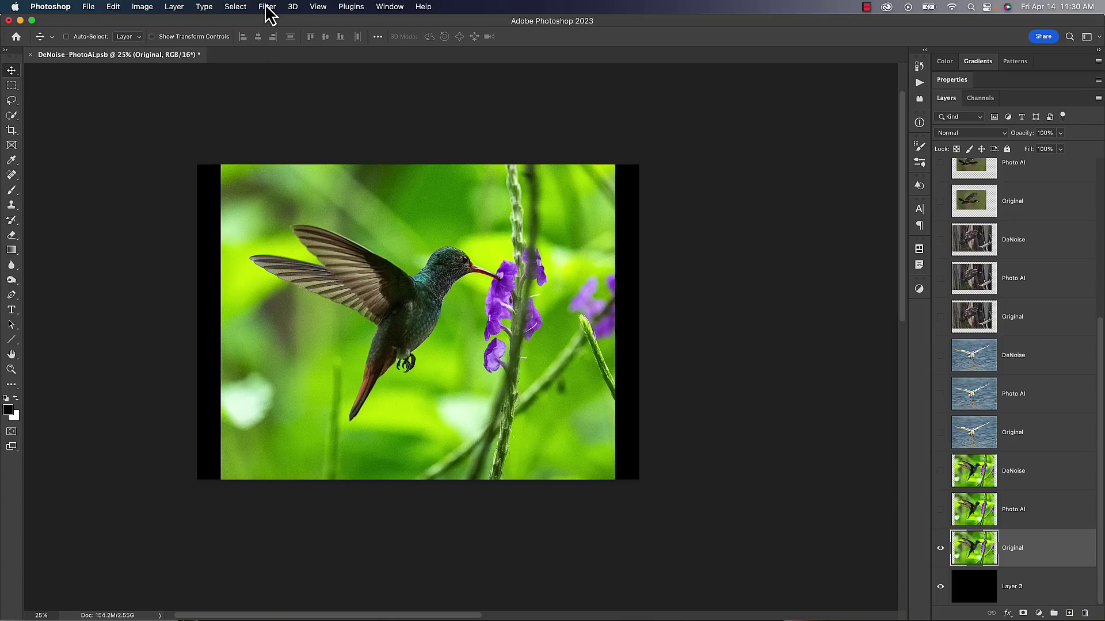
# Open the Filter menu, then dismiss it and select the hummingbird's Photo AI layer.
pyautogui.click(266, 7)
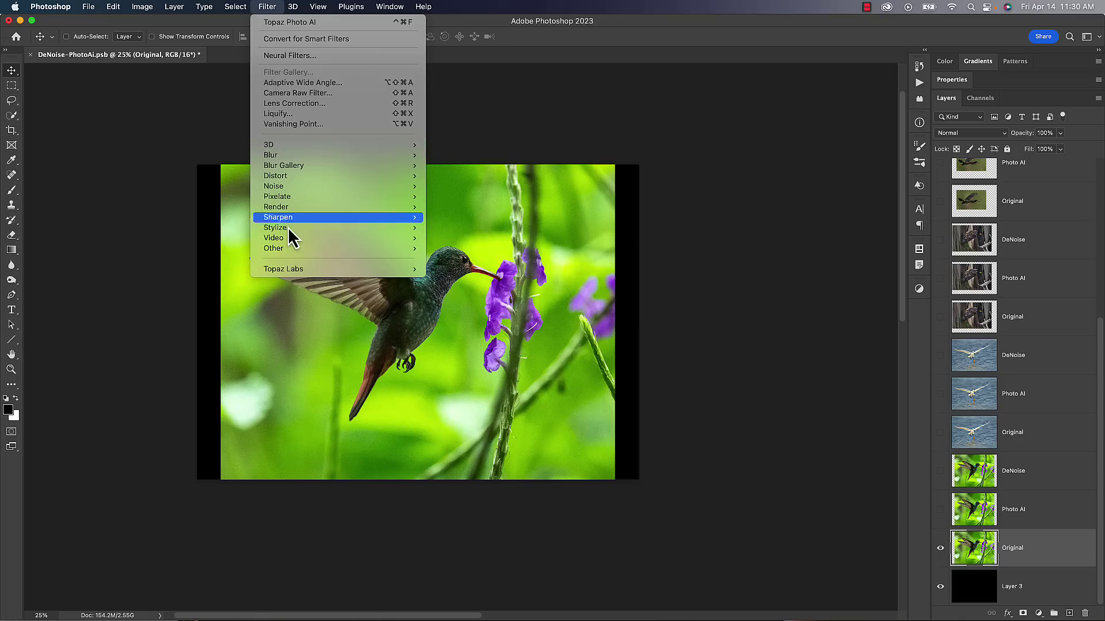
pyautogui.moveTo(288, 270)
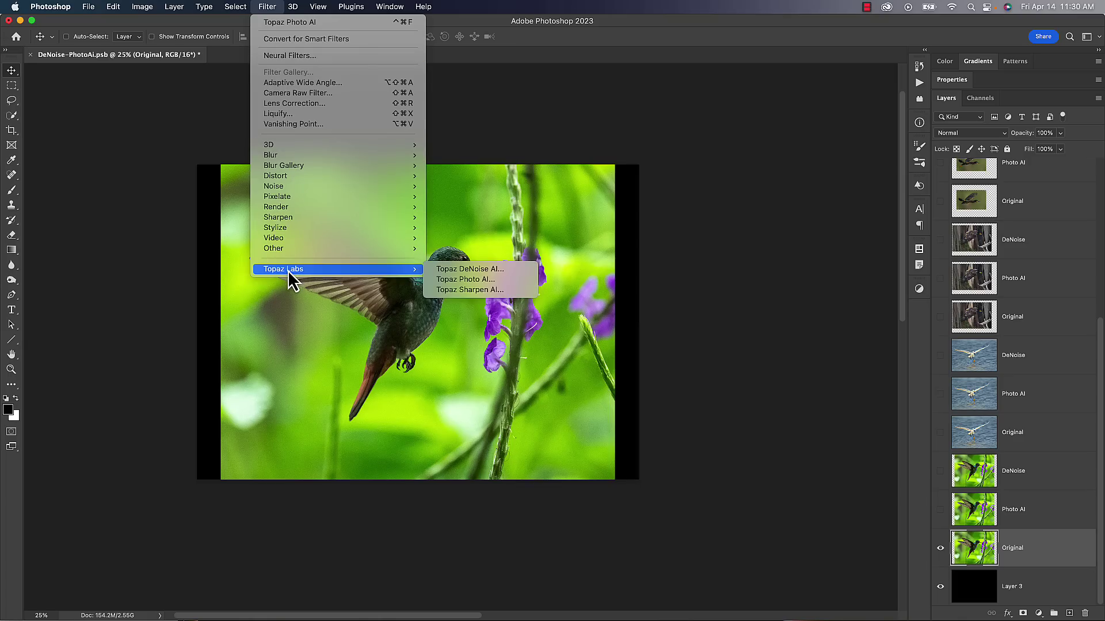
pyautogui.click(1004, 513)
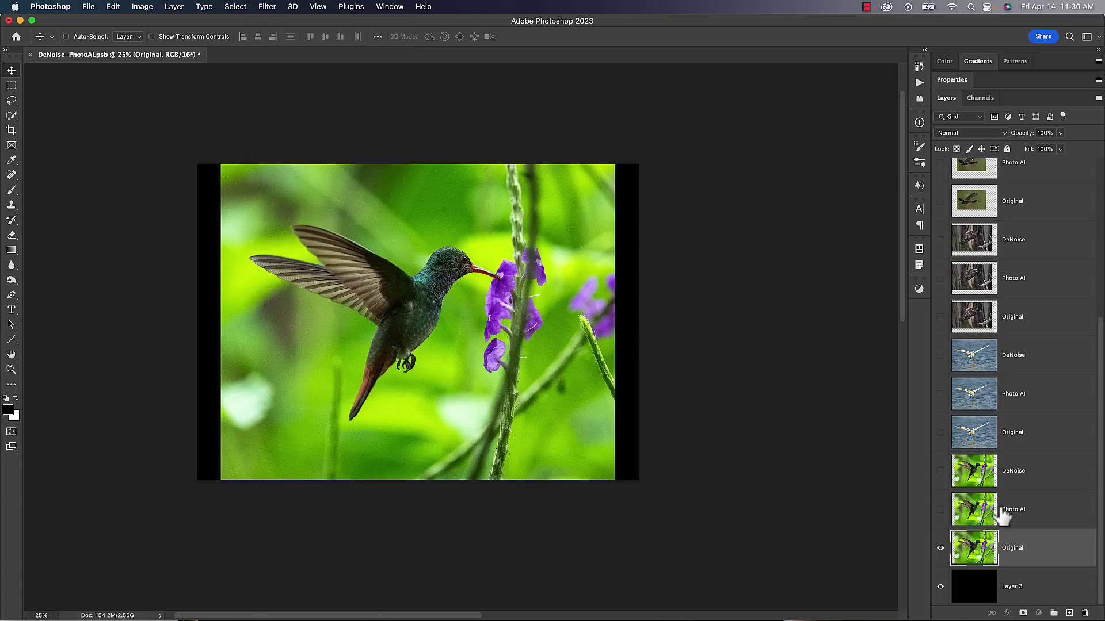
pyautogui.click(1004, 510)
# Turn on and select the hummingbird's DeNoise layer, then bring up the Filter menu's Topaz Labs list.
pyautogui.click(973, 477)
pyautogui.click(940, 471)
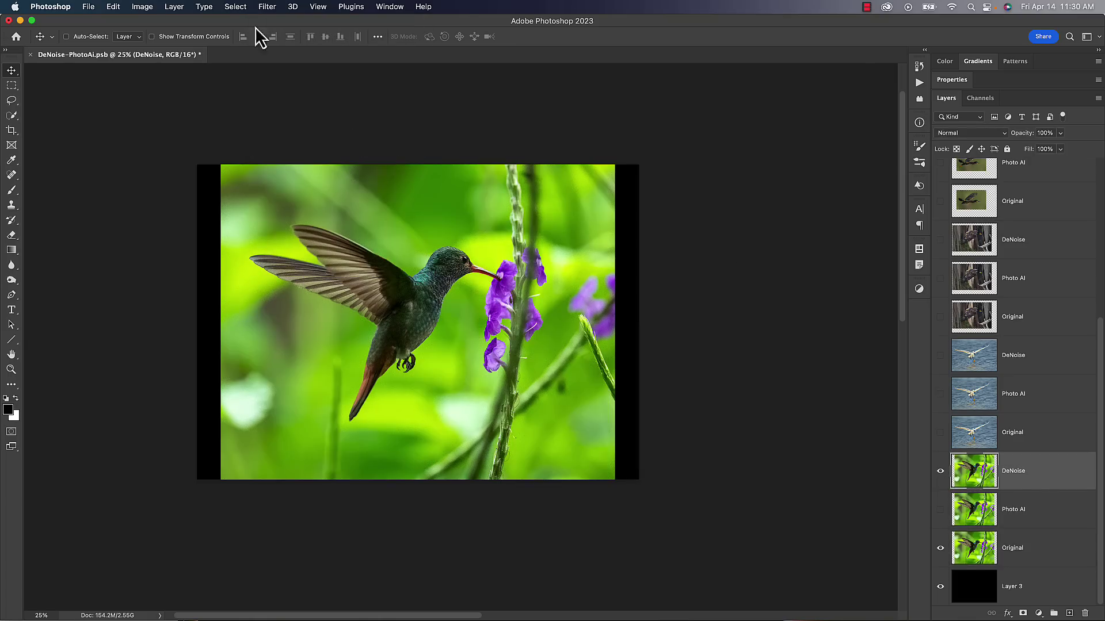
pyautogui.click(267, 7)
# Run DeNoise AI on the hummingbird's head with auto settings (Remove Noise 17, Sharpness 62), then cancel.
pyautogui.moveTo(309, 271)
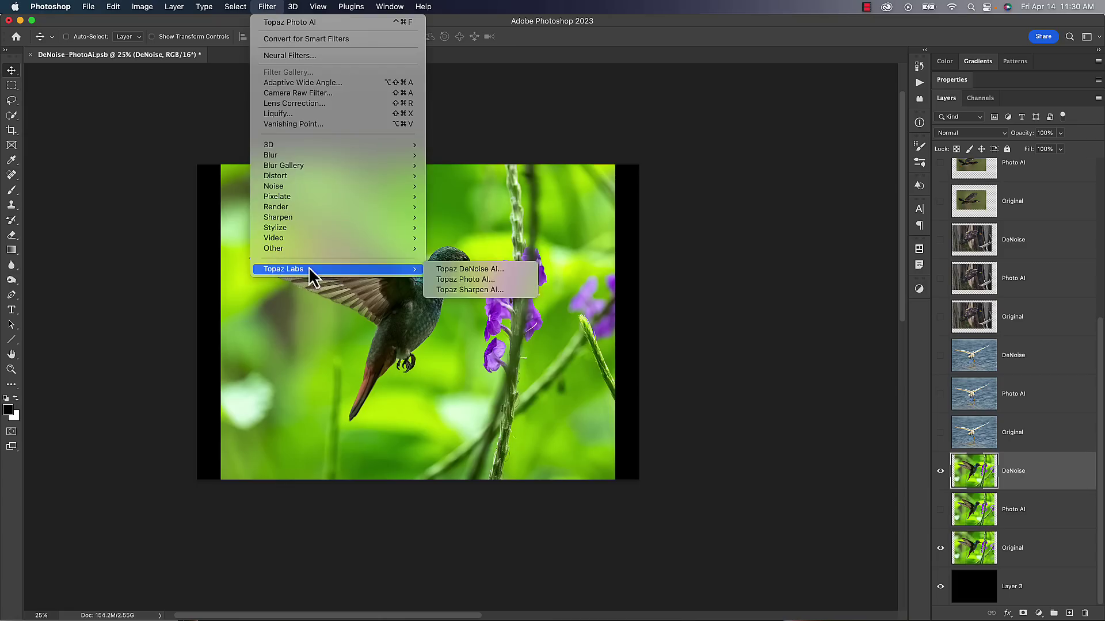
pyautogui.click(499, 273)
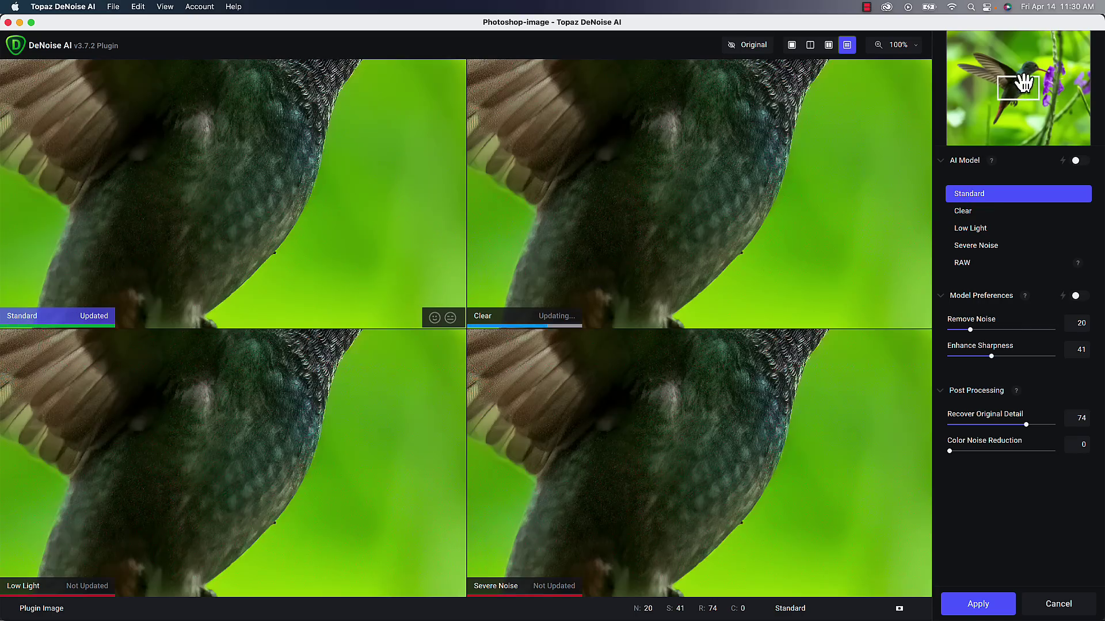
pyautogui.moveTo(1024, 84); pyautogui.dragTo(1043, 65)
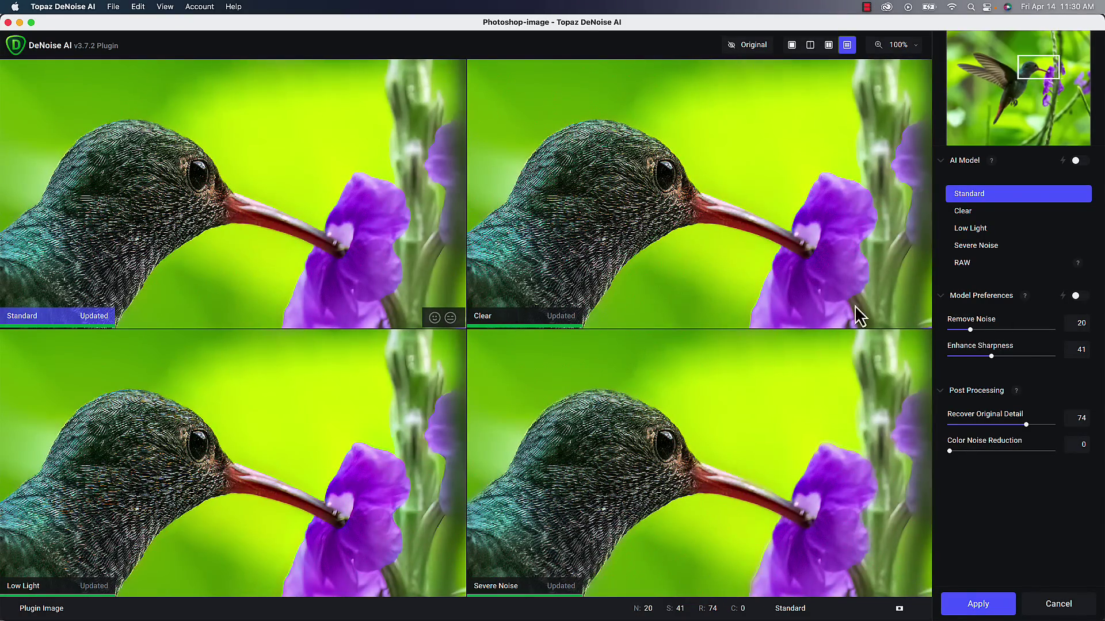
pyautogui.click(1076, 297)
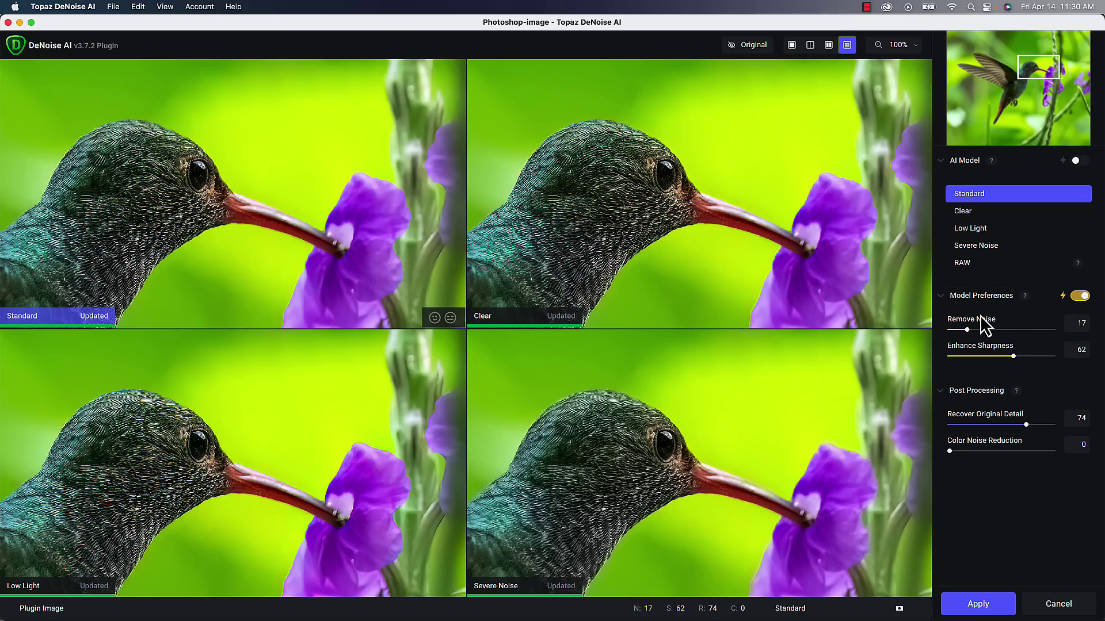
pyautogui.click(1060, 604)
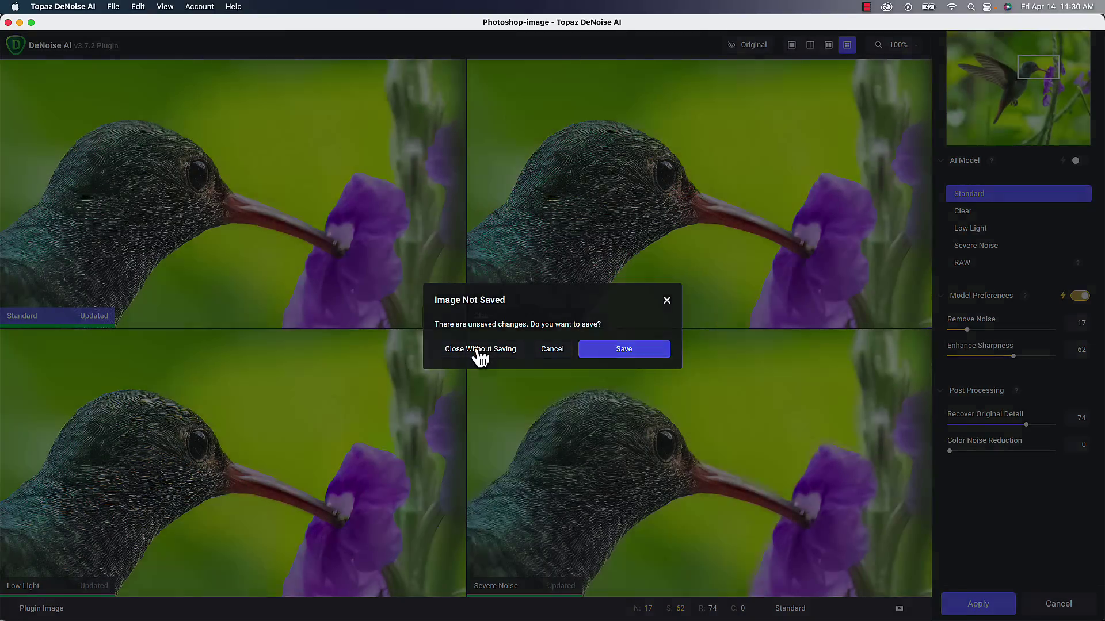
# Discard the DeNoise changes, hide the DeNoise layer, and show and select the Photo AI layer.
pyautogui.click(478, 351)
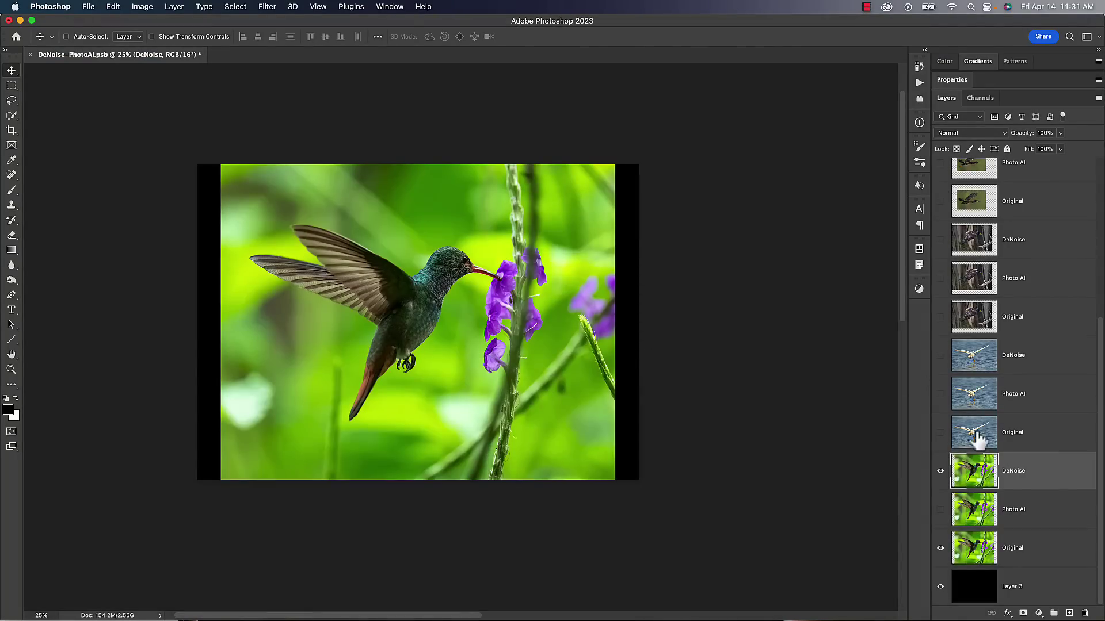
pyautogui.click(940, 471)
pyautogui.click(940, 509)
pyautogui.click(973, 512)
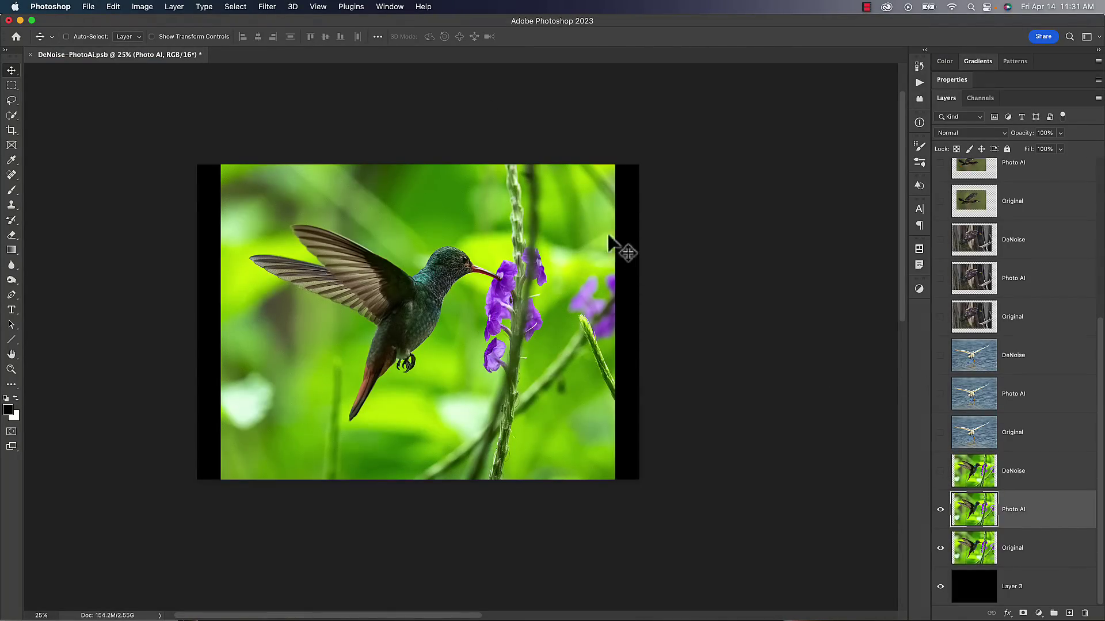
# Launch Topaz Photo AI on the layer, frame the hummingbird's head, and enlarge the window.
pyautogui.click(267, 6)
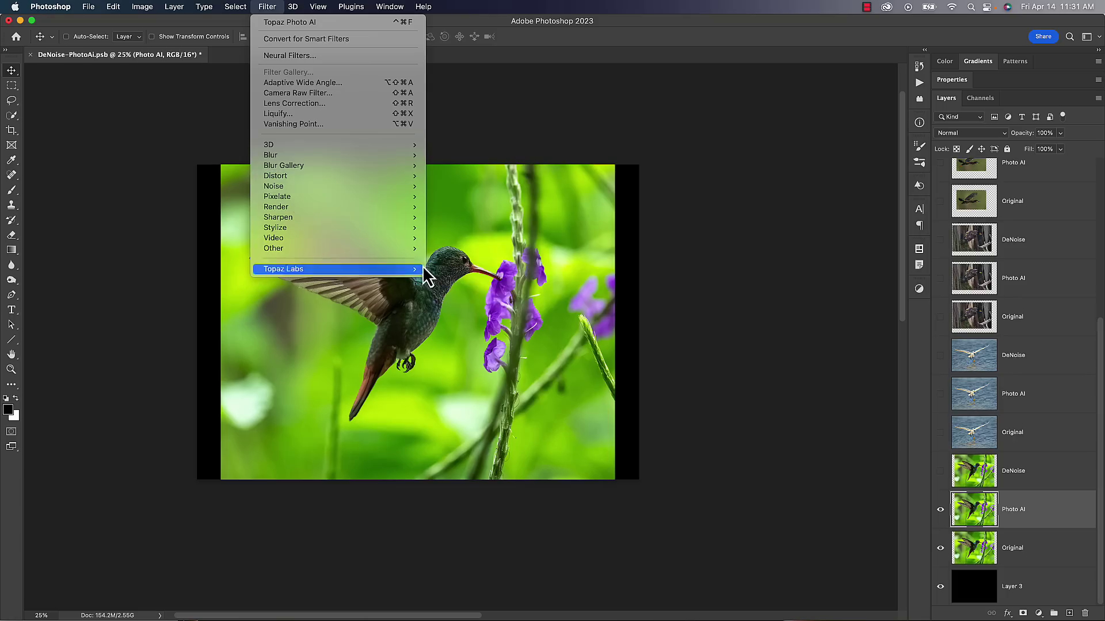
pyautogui.moveTo(413, 276)
pyautogui.click(460, 279)
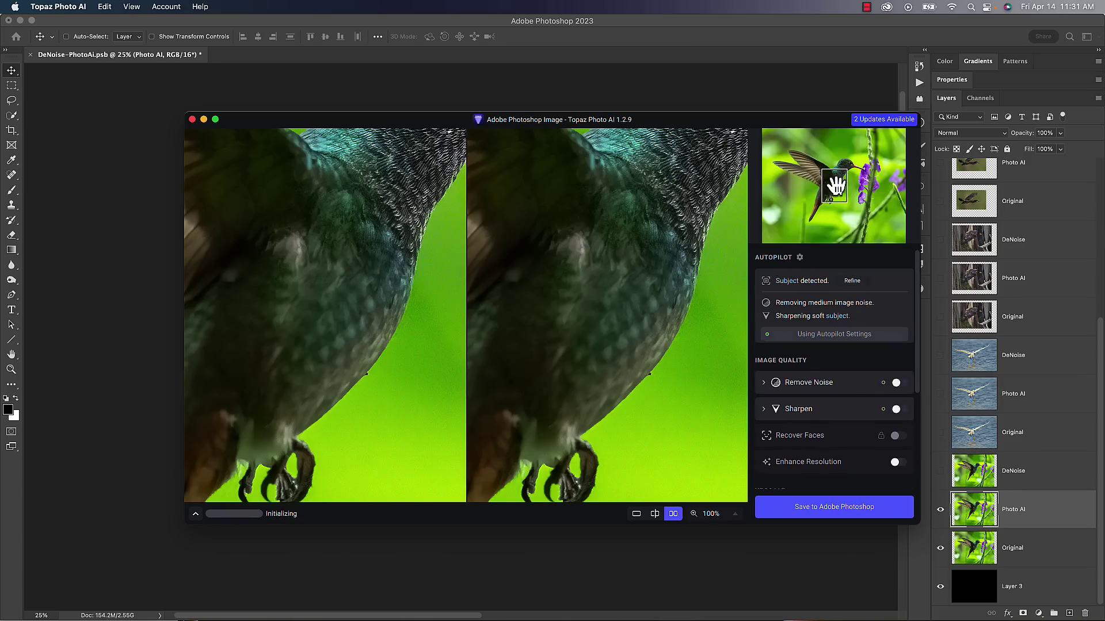
pyautogui.moveTo(838, 180)
pyautogui.mouseDown()
pyautogui.moveTo(852, 168)
pyautogui.moveTo(822, 167)
pyautogui.mouseUp()
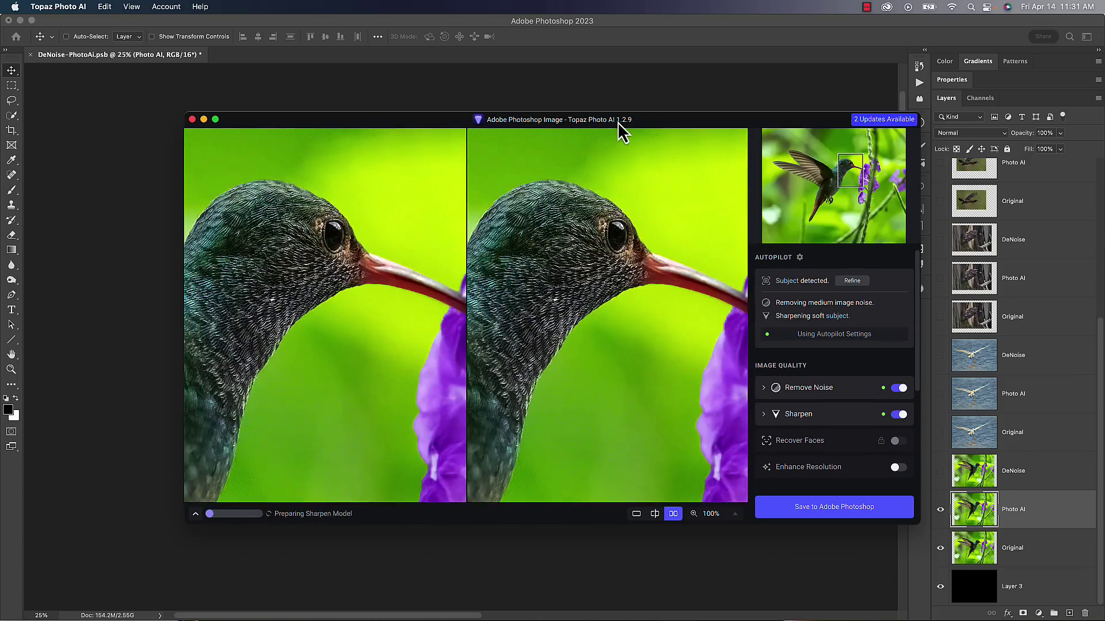
pyautogui.moveTo(618, 126); pyautogui.dragTo(506, 66)
pyautogui.moveTo(806, 468); pyautogui.dragTo(978, 574)
# Turn off Sharpen, expand the Remove Noise settings, then close Photo AI without saving.
pyautogui.click(958, 355)
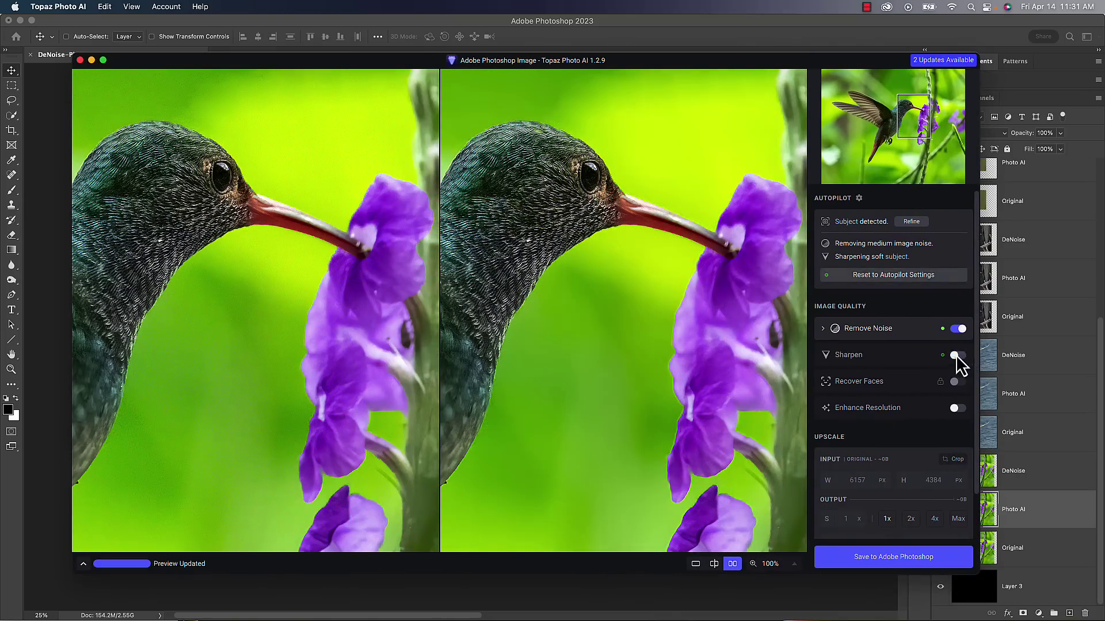
pyautogui.click(864, 331)
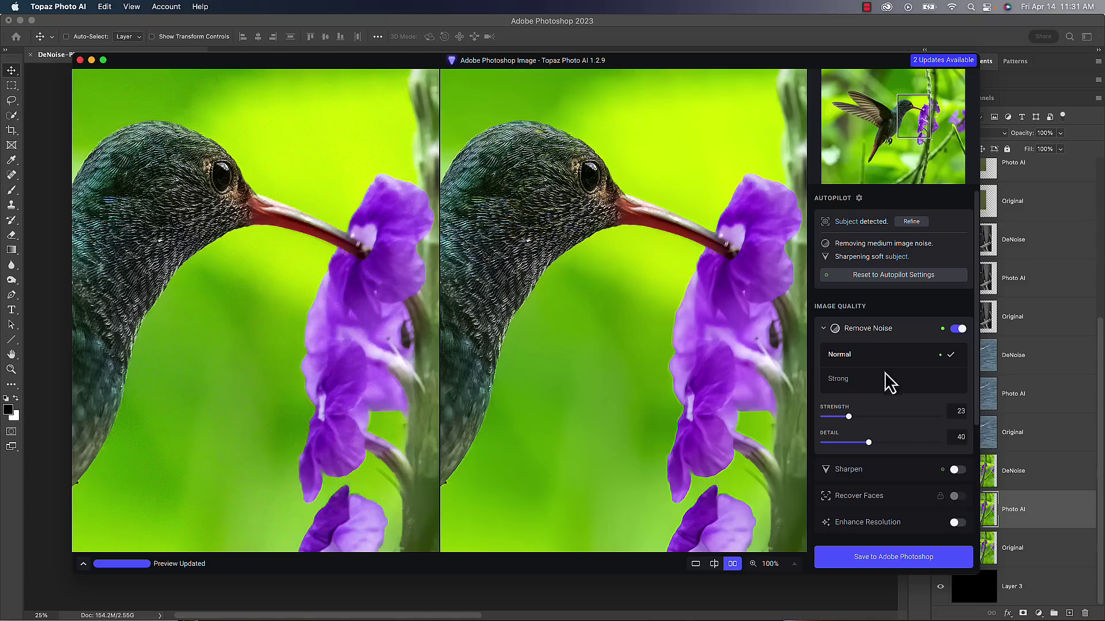
pyautogui.click(80, 61)
pyautogui.click(565, 240)
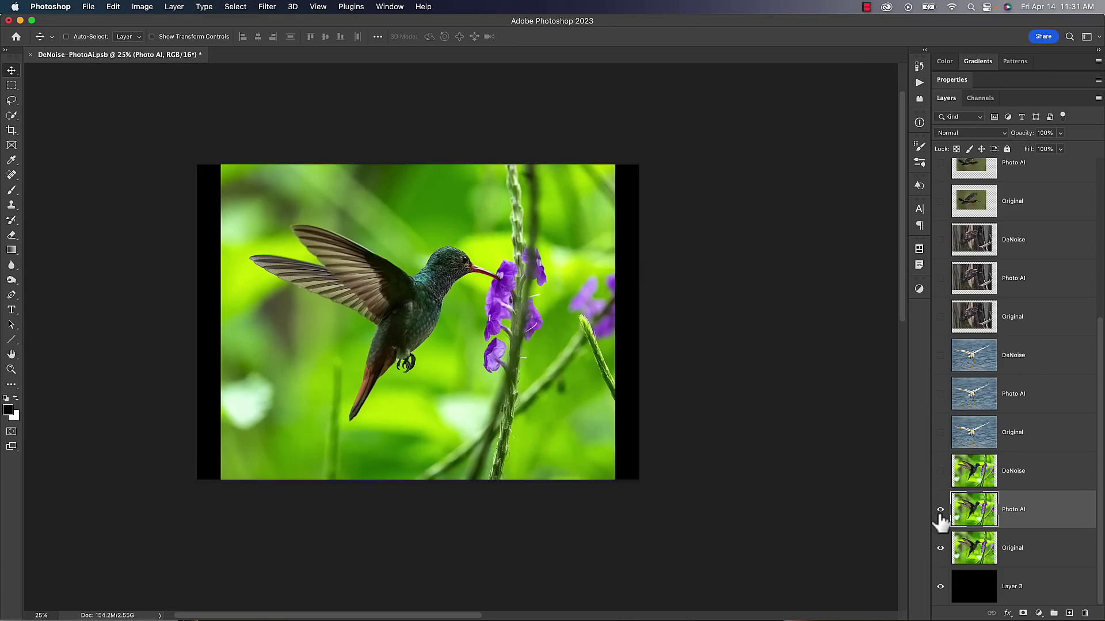
# At 200% on the hummingbird's head, compare the Original, DeNoise and Photo AI layers.
pyautogui.press('super+1')
pyautogui.moveTo(563, 382); pyautogui.dragTo(655, 588)
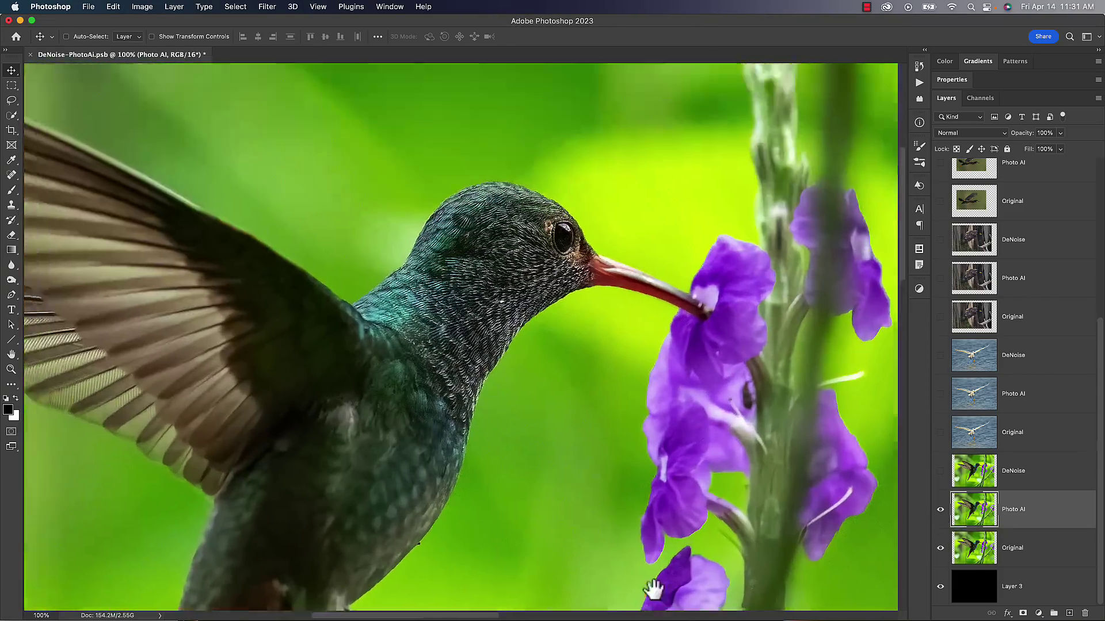
pyautogui.press('super+plus')
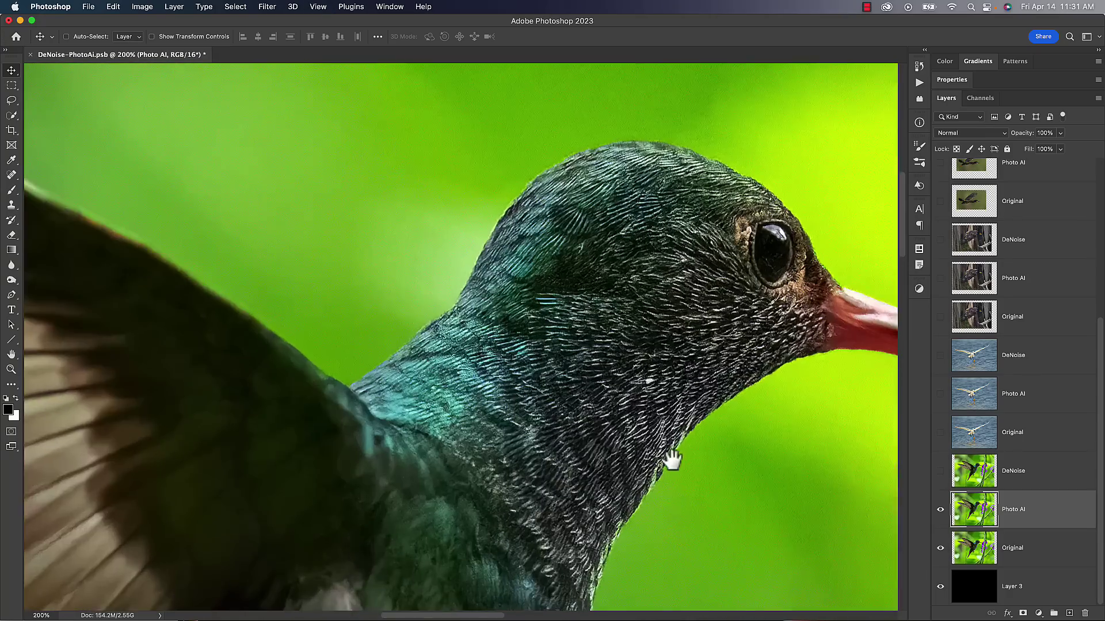
pyautogui.moveTo(673, 452); pyautogui.dragTo(486, 412)
pyautogui.click(940, 509)
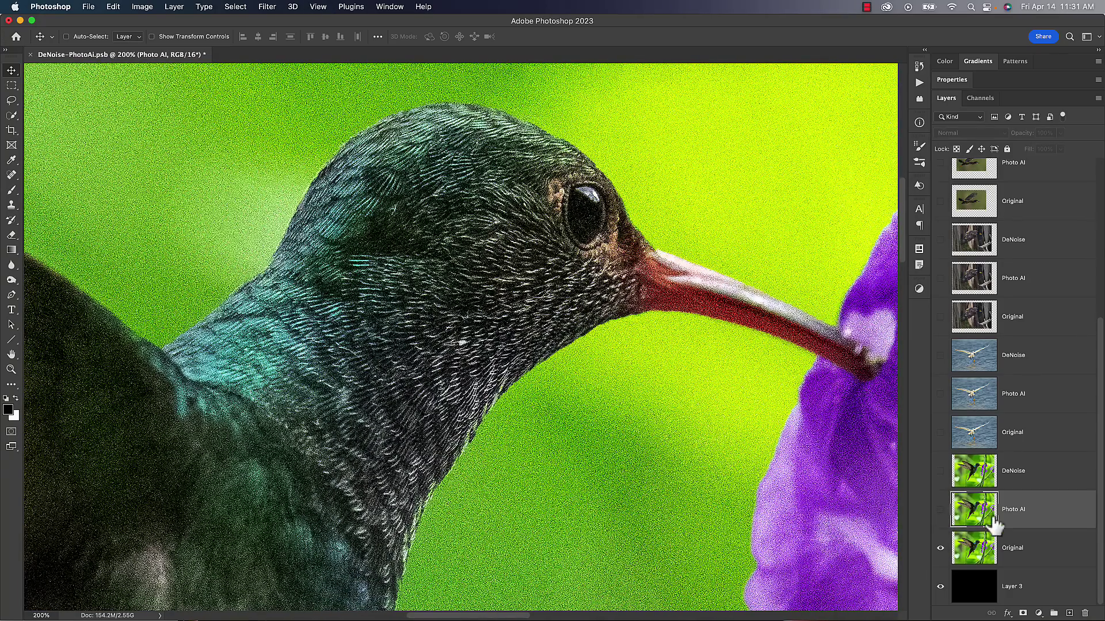
pyautogui.click(939, 474)
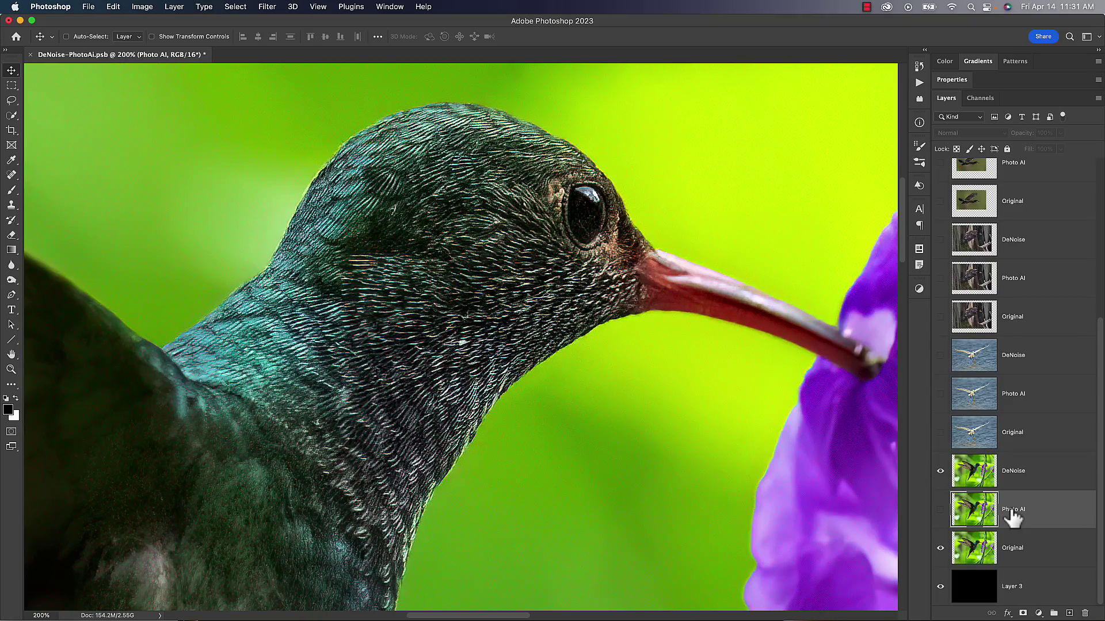
pyautogui.click(940, 509)
# Toggle the DeNoise layer repeatedly to compare it with Photo AI on the head.
pyautogui.click(940, 472)
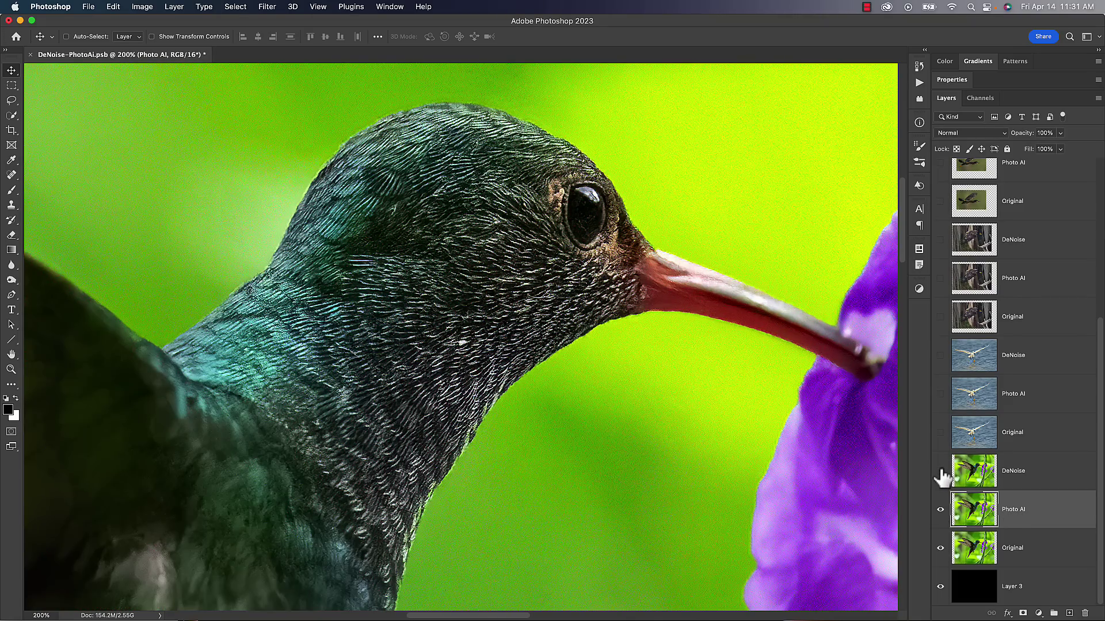
pyautogui.click(941, 472)
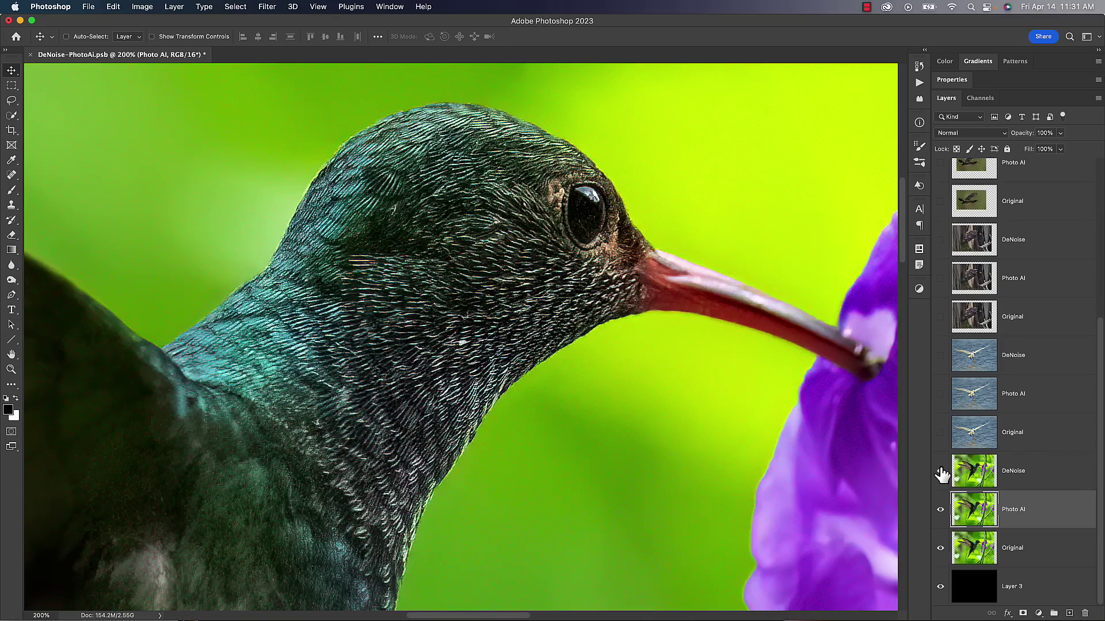
pyautogui.click(941, 473)
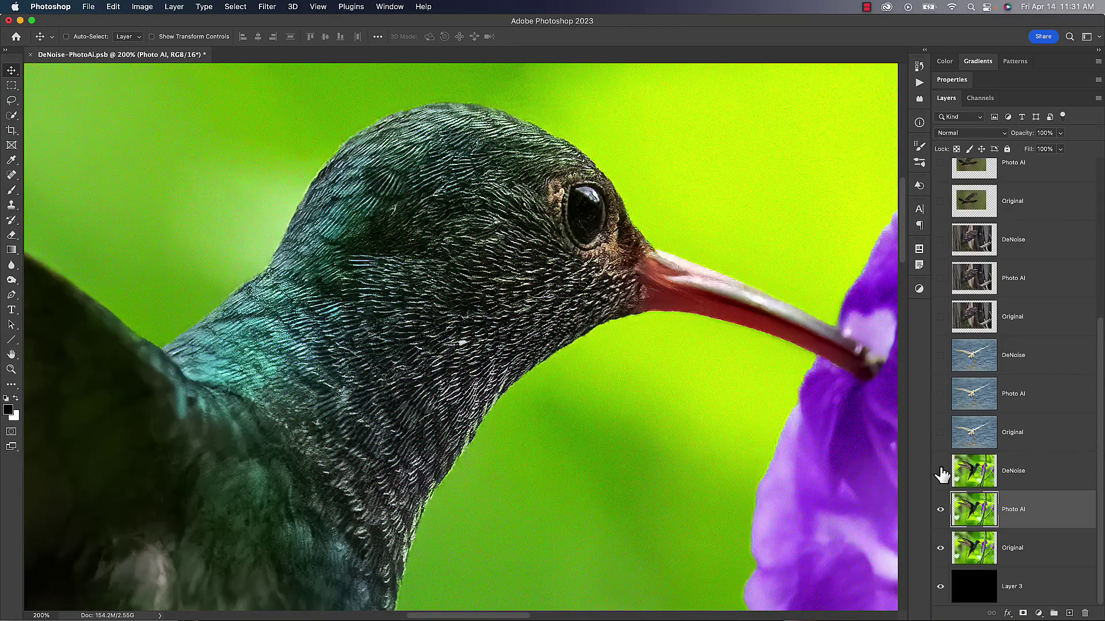
pyautogui.moveTo(735, 365); pyautogui.dragTo(718, 415)
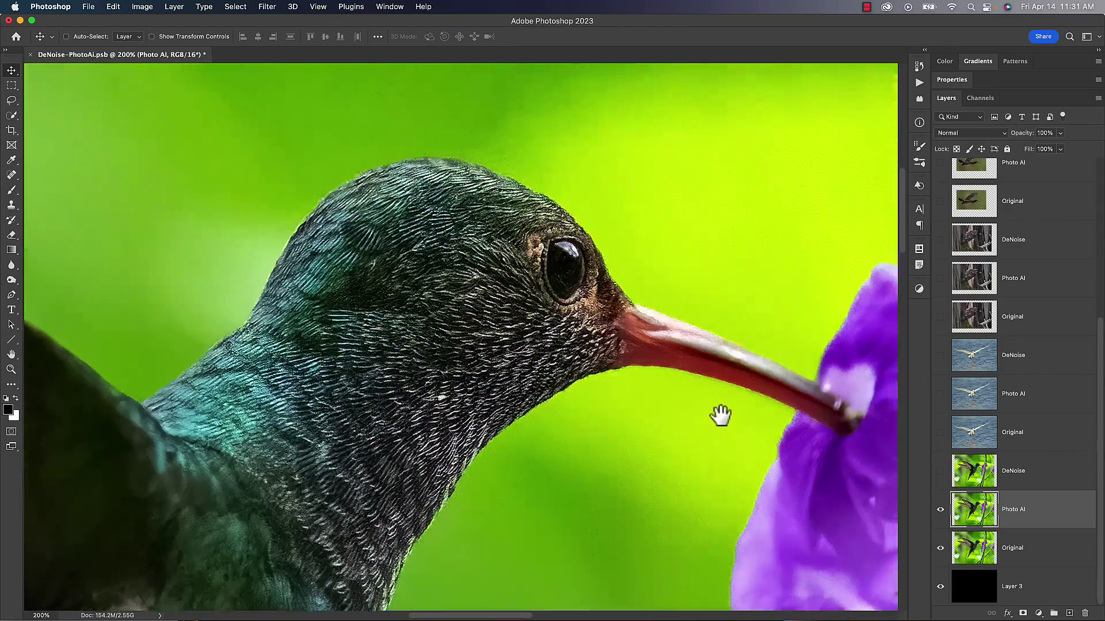
pyautogui.click(941, 472)
pyautogui.click(940, 472)
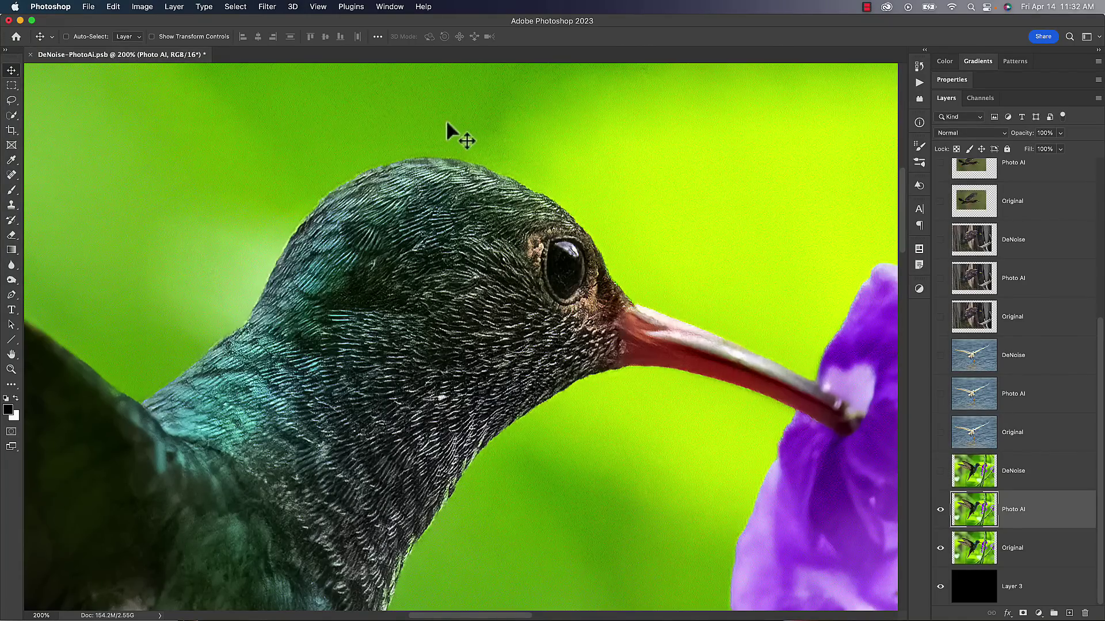
# Zoom to 300% and toggle DeNoise to compare the head's detail.
pyautogui.press('super+plus')
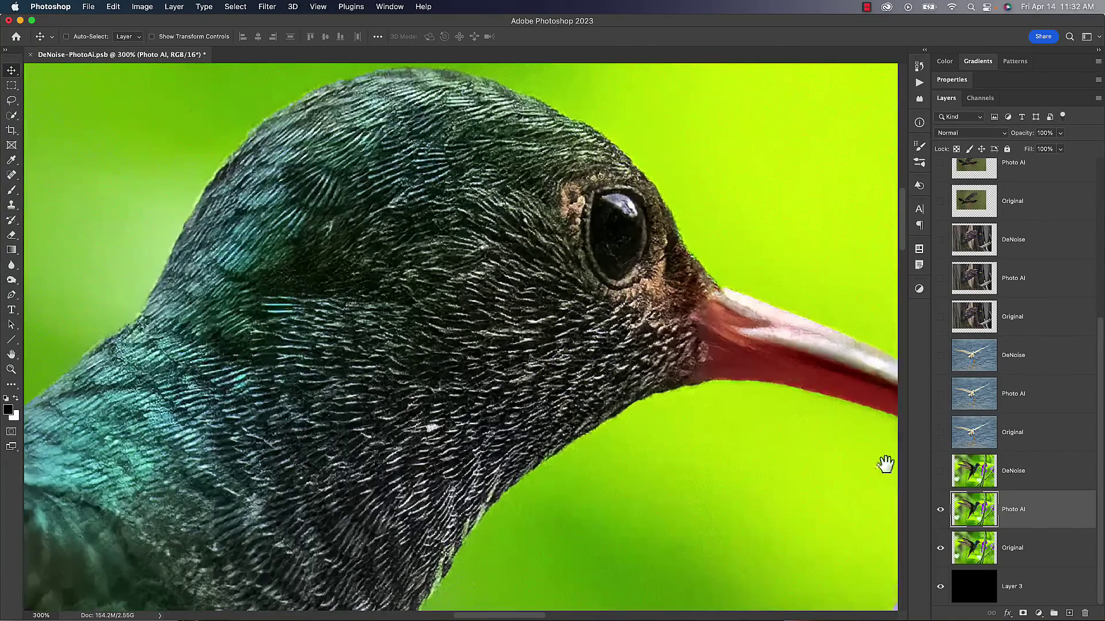
pyautogui.scroll(3, 834, 461)
pyautogui.click(940, 471)
pyautogui.click(940, 472)
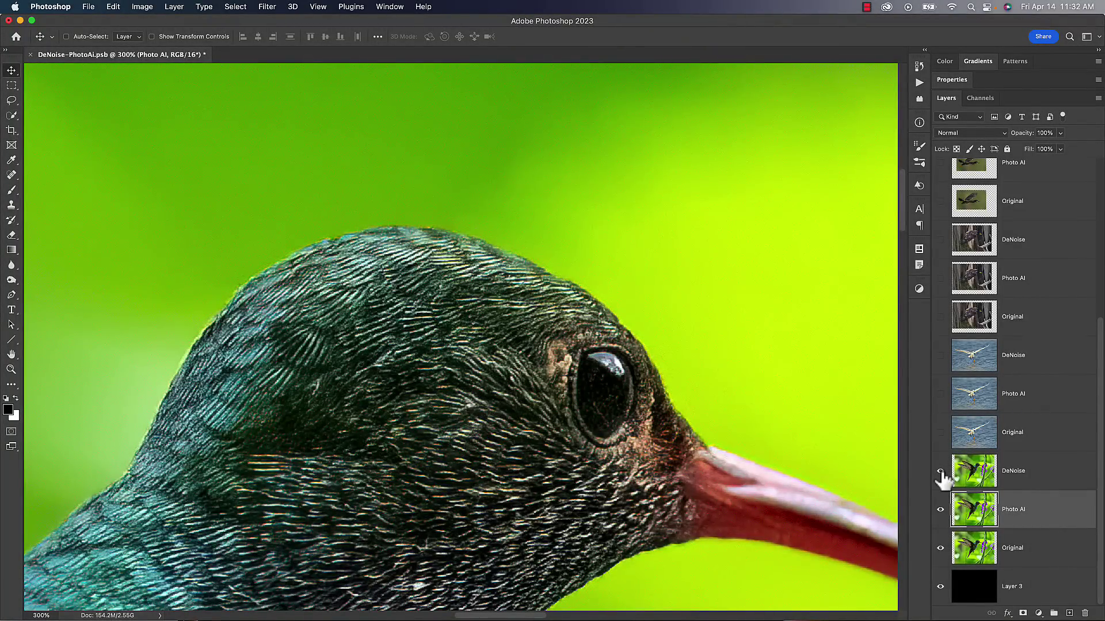
pyautogui.click(940, 472)
# Zoom out and toggle DeNoise against Photo AI on the whole hummingbird.
pyautogui.press('super+minus')
pyautogui.press('super+minus')
pyautogui.press('super+minus')
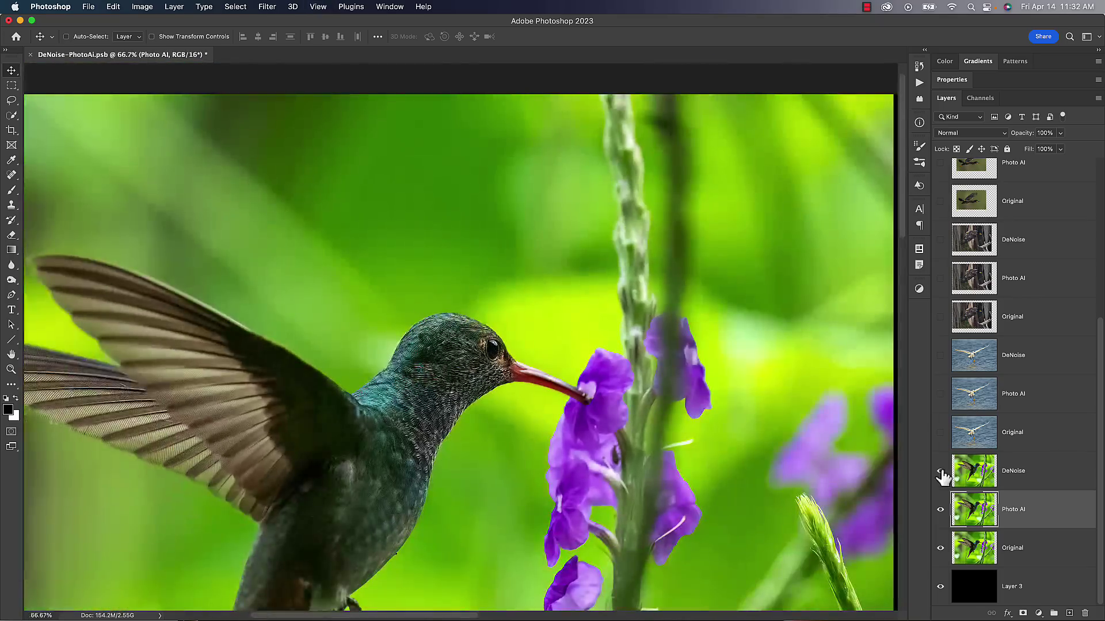
pyautogui.moveTo(724, 445); pyautogui.dragTo(748, 393)
pyautogui.click(941, 481)
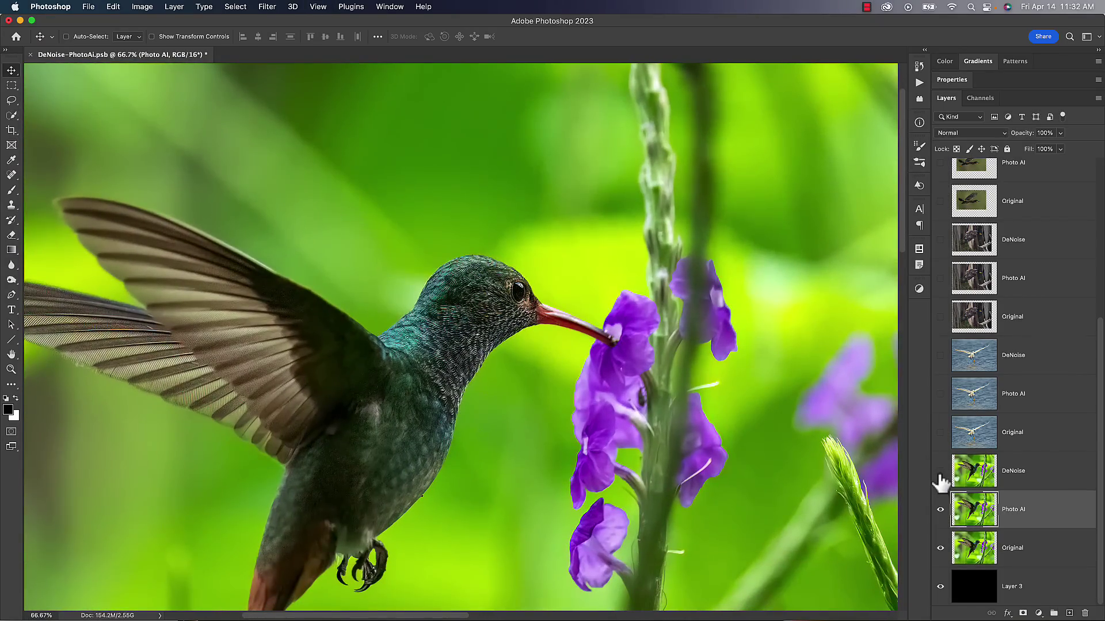
pyautogui.click(940, 476)
pyautogui.click(940, 475)
pyautogui.click(940, 473)
pyautogui.click(940, 476)
# At 200% on the purple flower, toggle DeNoise to compare petals, then zoom back to 66.7%.
pyautogui.press('super+plus')
pyautogui.press('super+plus')
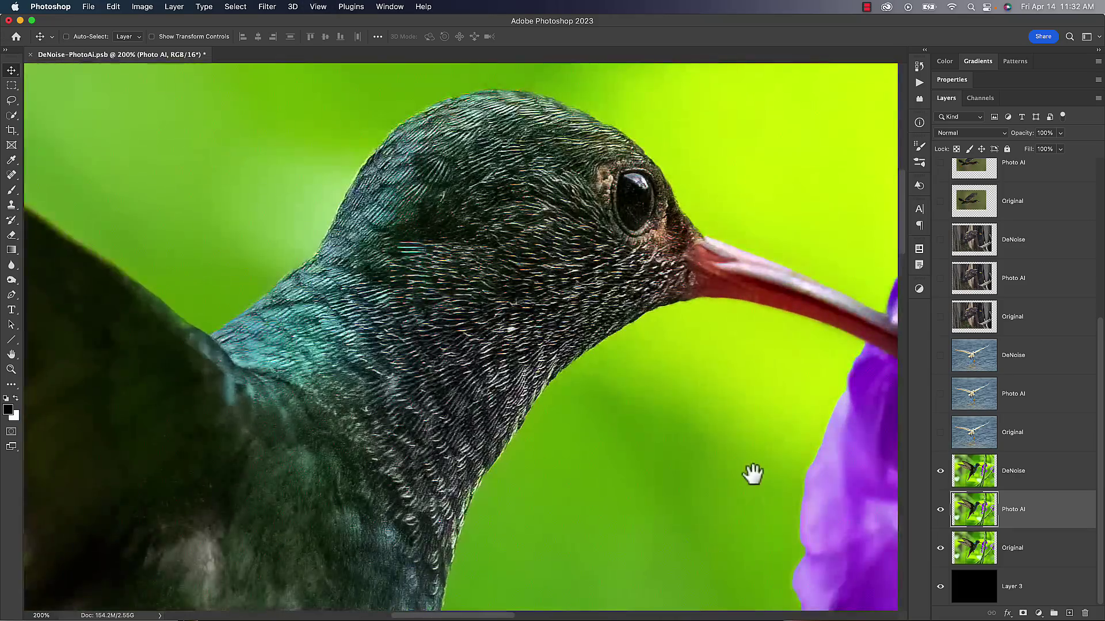
pyautogui.moveTo(753, 473); pyautogui.dragTo(533, 402)
pyautogui.moveTo(737, 411); pyautogui.dragTo(384, 460)
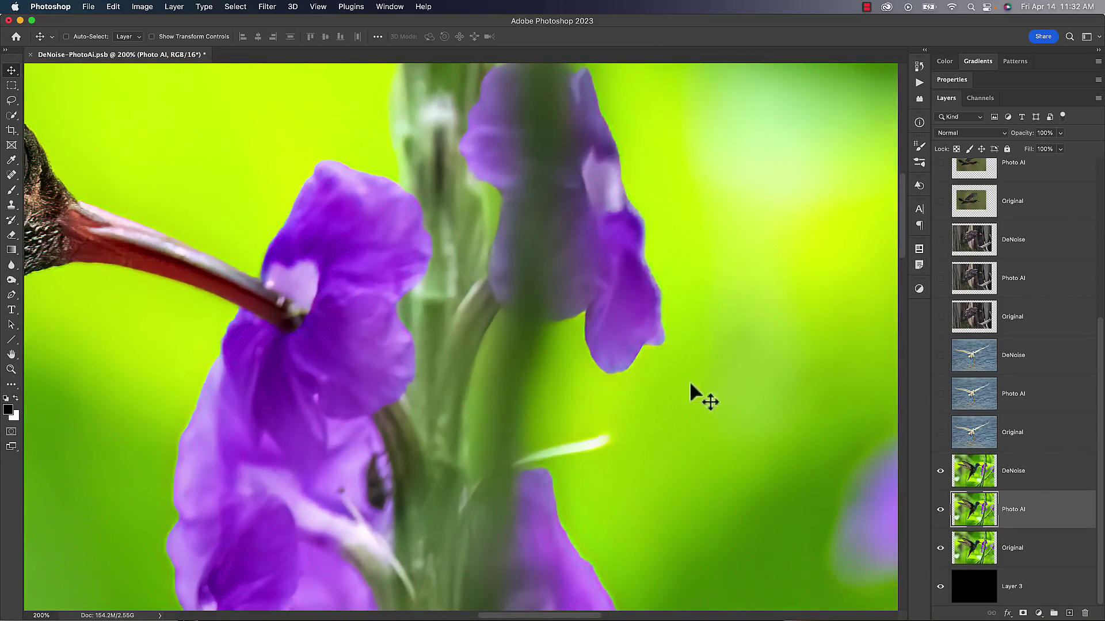
pyautogui.click(940, 471)
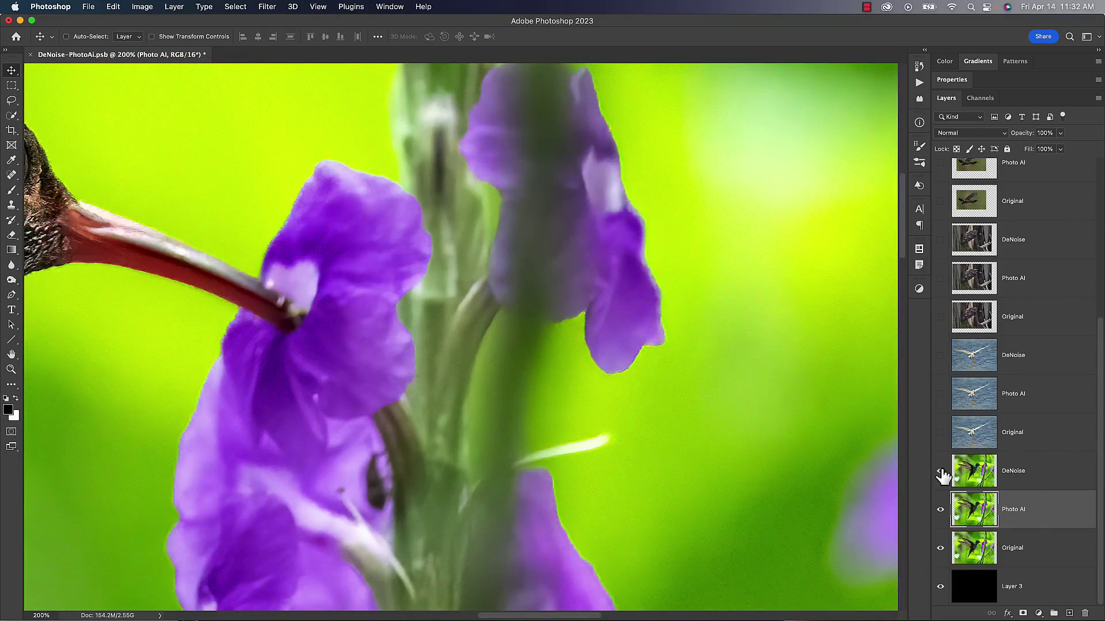
pyautogui.click(940, 472)
pyautogui.click(940, 471)
pyautogui.click(940, 471)
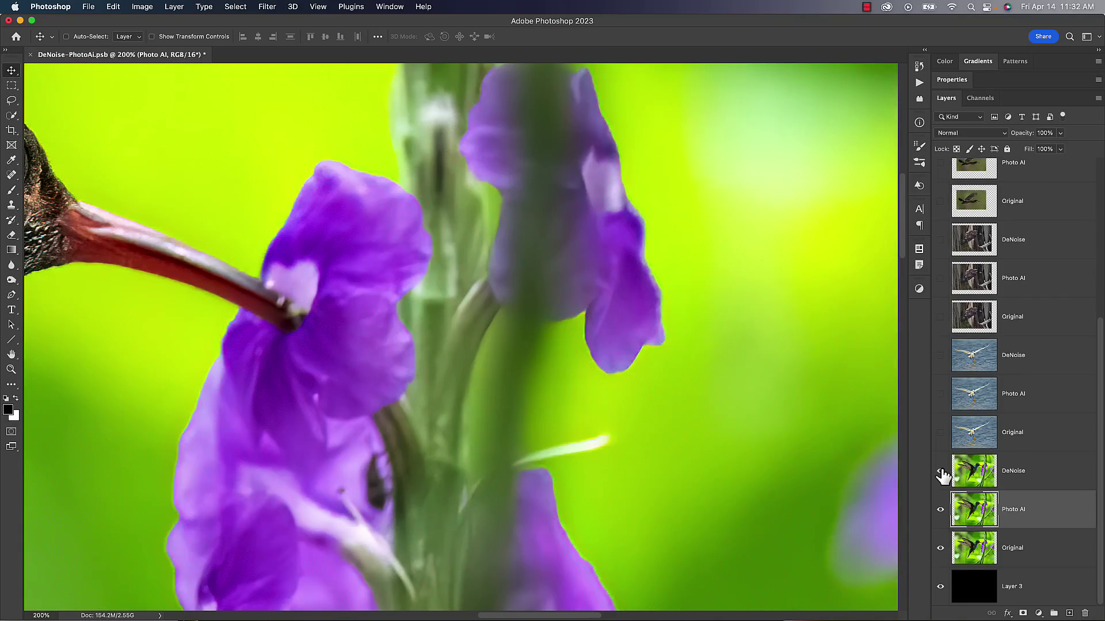
pyautogui.press('super+minus')
pyautogui.press('super+minus')
pyautogui.moveTo(604, 407); pyautogui.dragTo(794, 440)
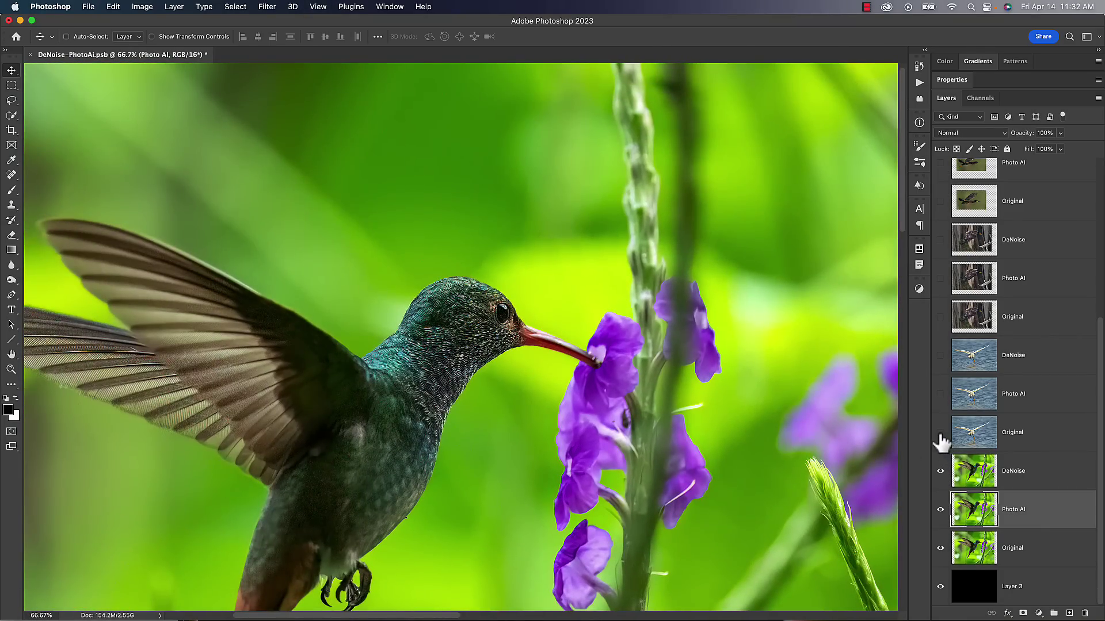
# Select the egret Original layer, hide DeNoise and Photo AI, and zoom to 300% on the head.
pyautogui.moveTo(940, 438); pyautogui.dragTo(943, 351)
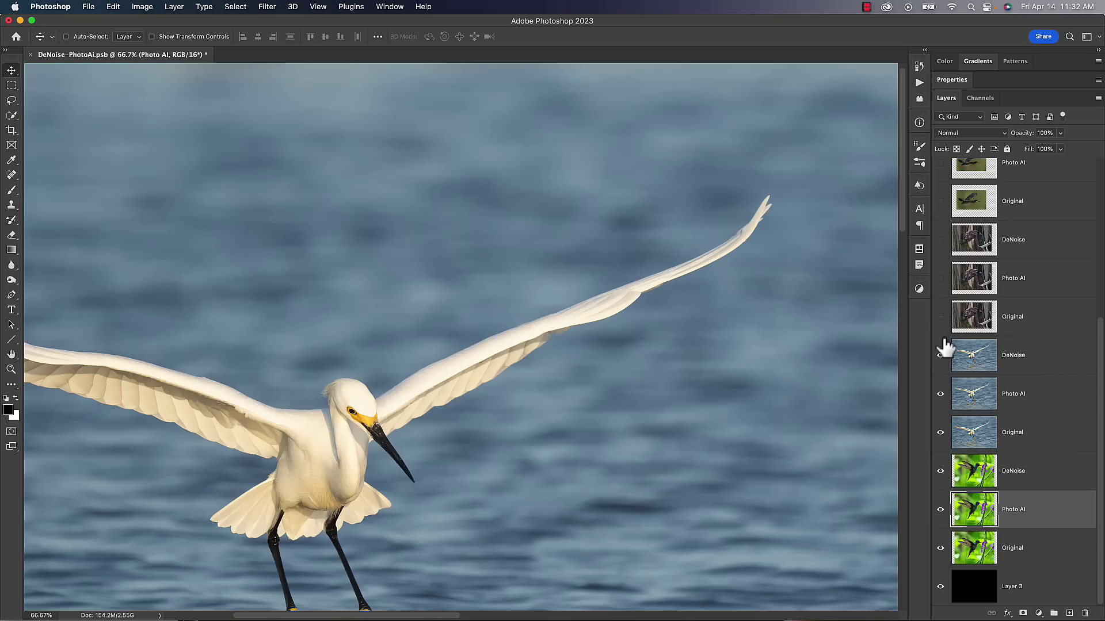
pyautogui.click(972, 431)
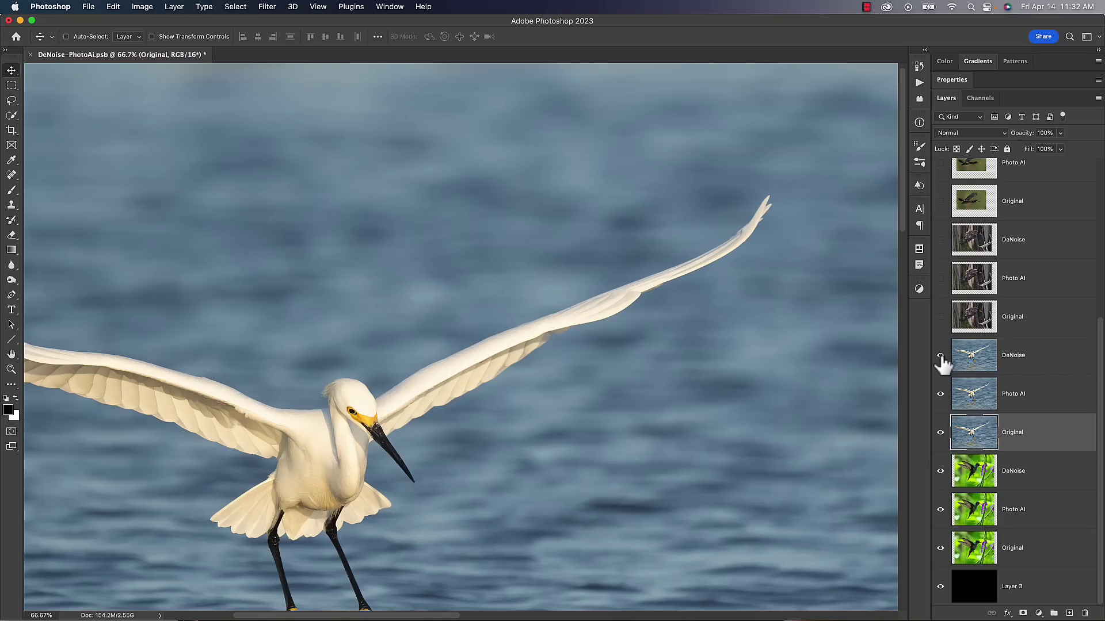
pyautogui.moveTo(941, 394); pyautogui.dragTo(939, 357)
pyautogui.press('super+equal')
pyautogui.press('super+equal')
pyautogui.moveTo(483, 489); pyautogui.dragTo(775, 198)
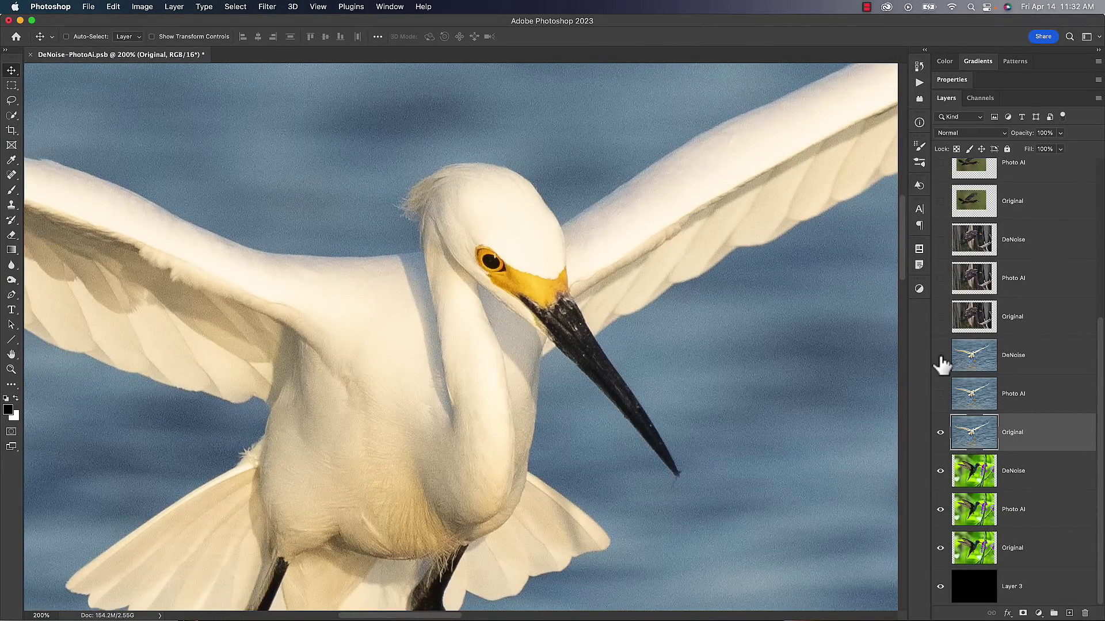
pyautogui.press('super+equal')
# Turn on the egret's Photo AI layer and toggle DeNoise to compare the beak.
pyautogui.click(940, 355)
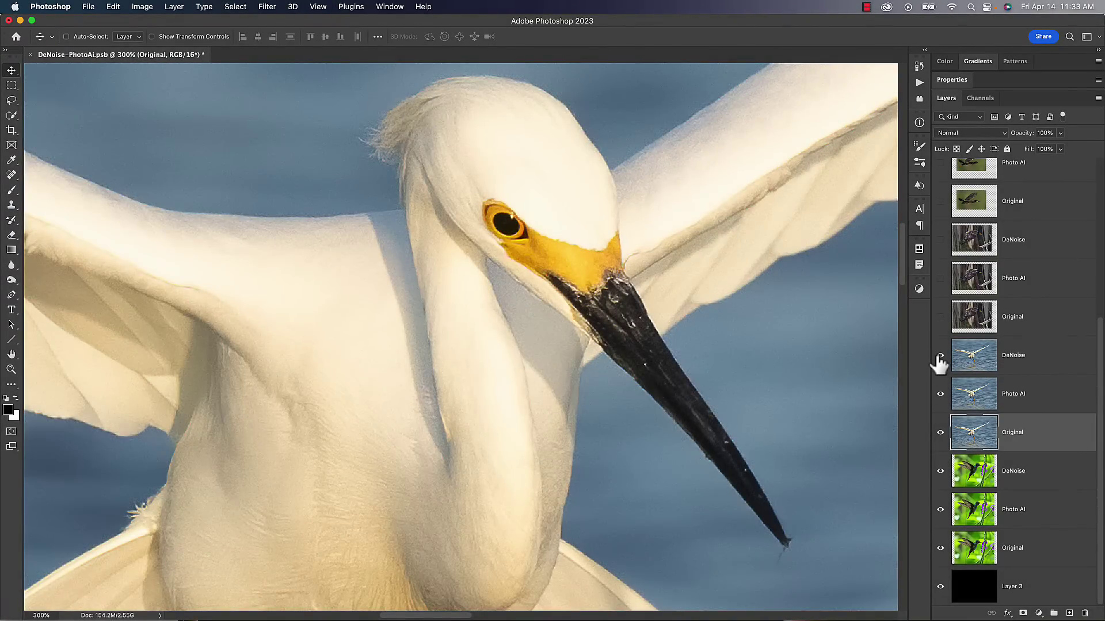
pyautogui.click(939, 363)
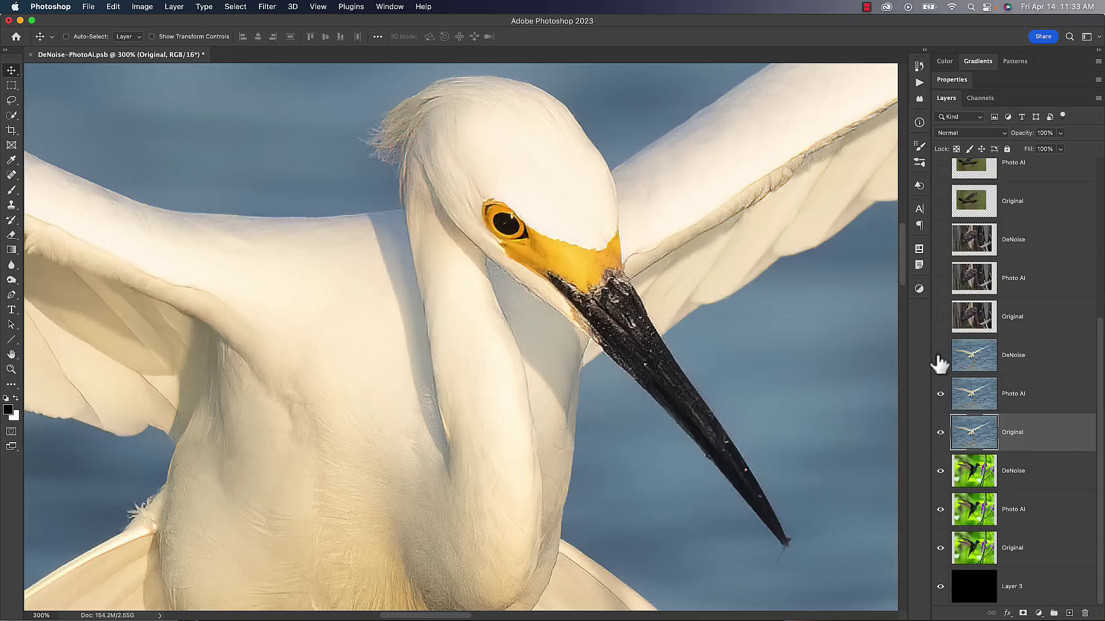
pyautogui.click(939, 361)
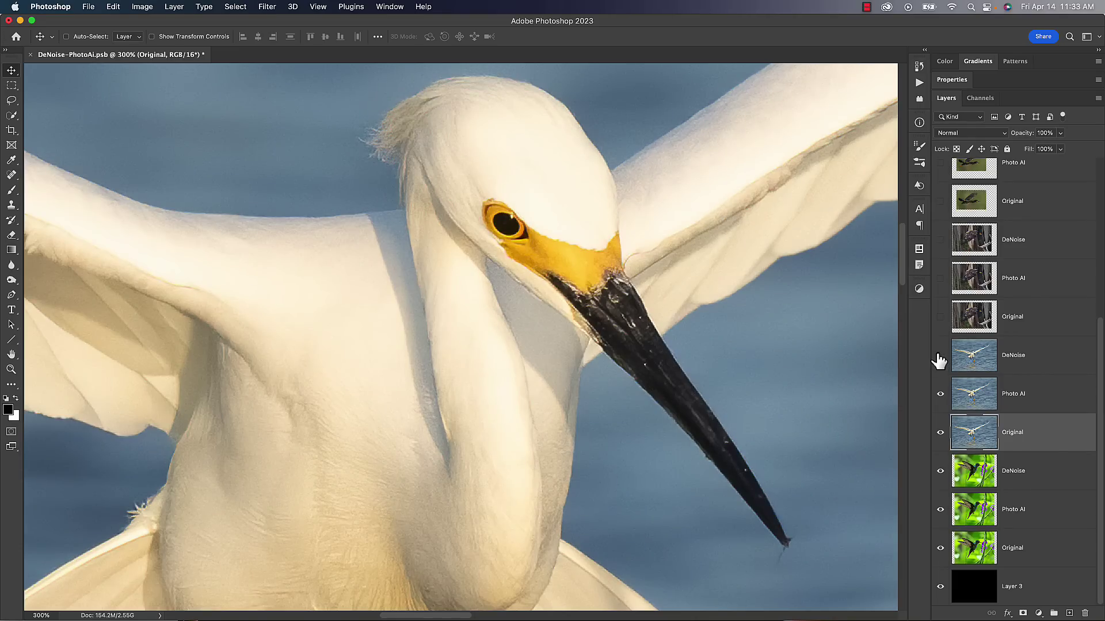
# At 400% on the egret's head and crest, toggle DeNoise against Photo AI, then zoom out to 50%.
pyautogui.press('super+equal')
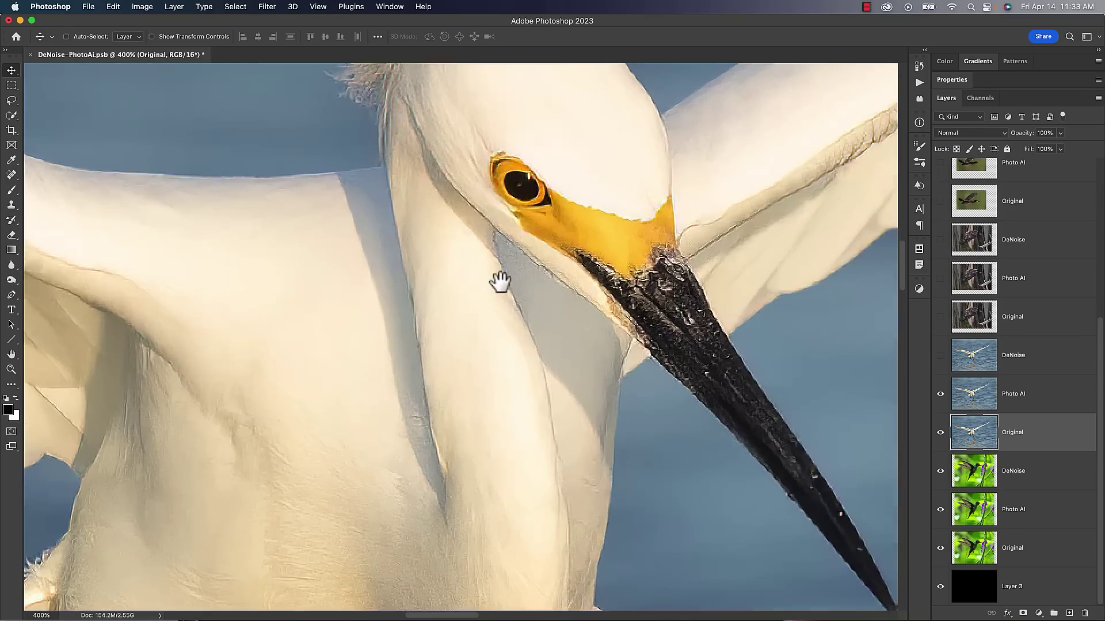
pyautogui.moveTo(499, 280); pyautogui.dragTo(439, 510)
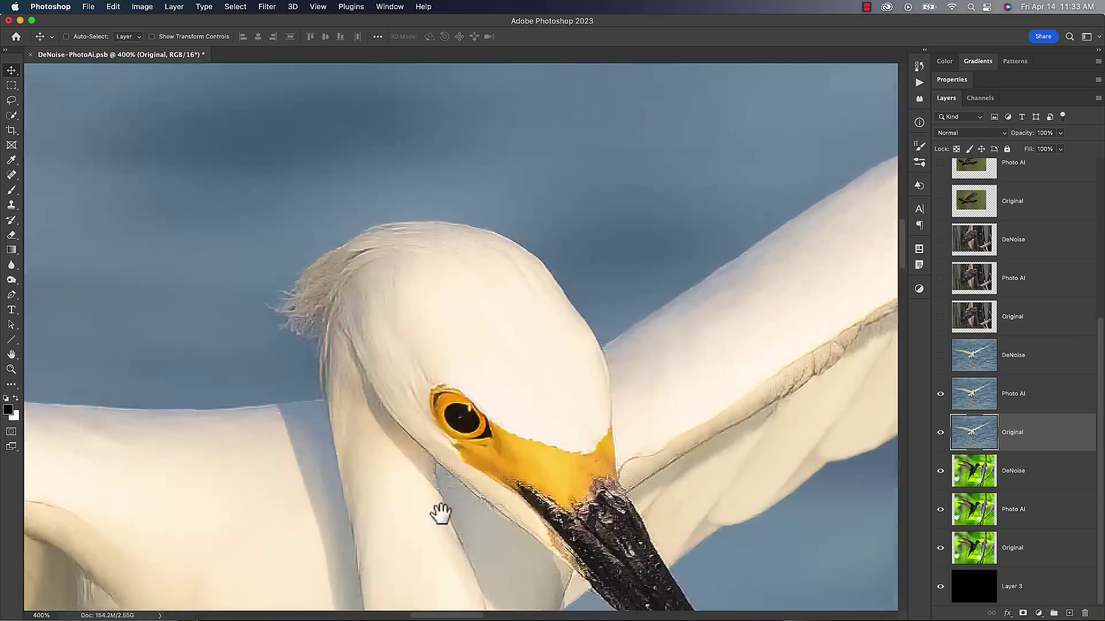
pyautogui.click(941, 356)
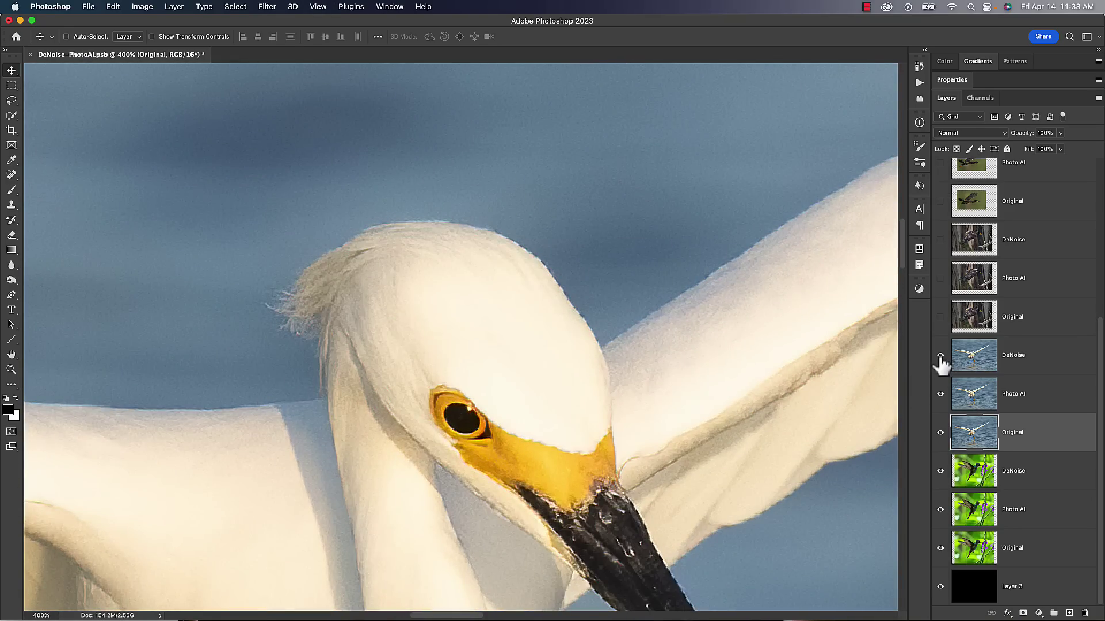
pyautogui.click(940, 356)
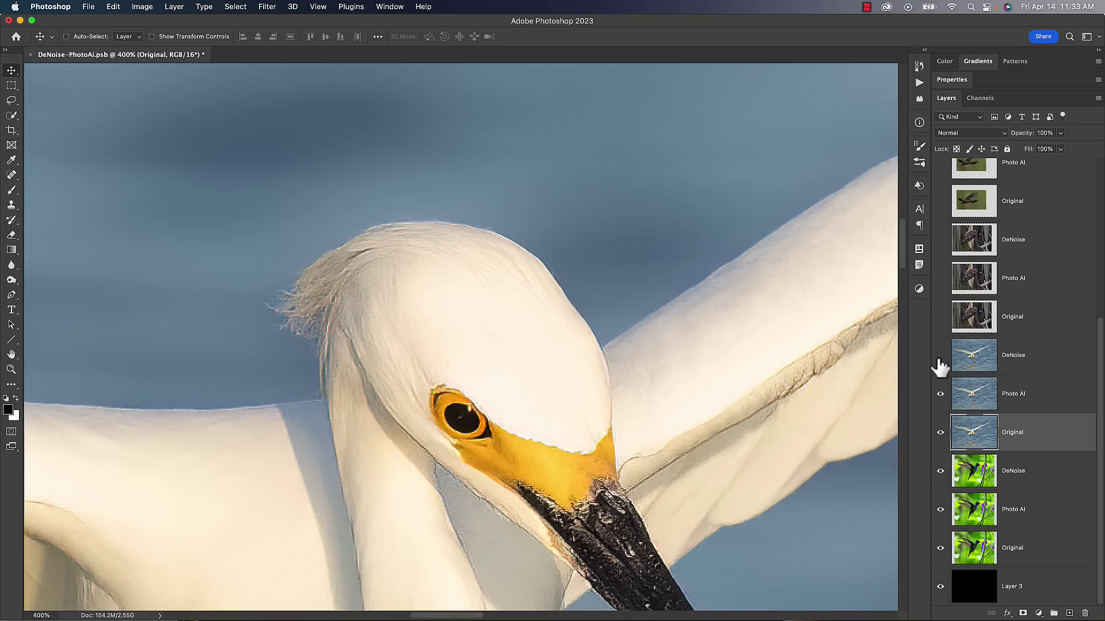
pyautogui.click(940, 357)
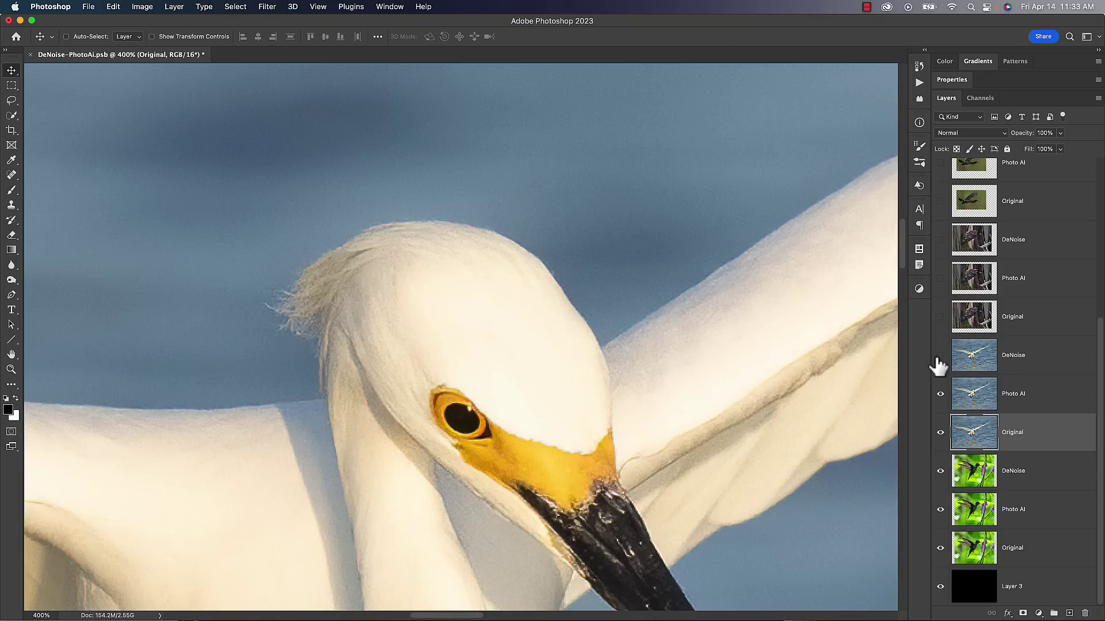
pyautogui.click(939, 360)
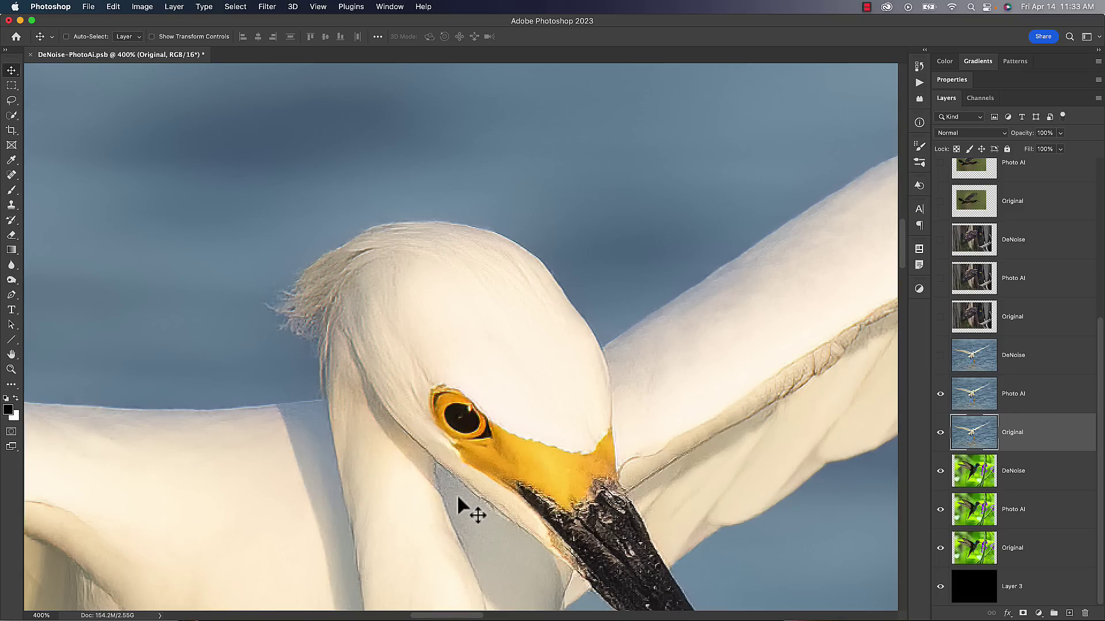
pyautogui.press('super+minus')
pyautogui.press('super+minus')
pyautogui.press('super+minus')
pyautogui.press('super+minus')
pyautogui.press('super+minus')
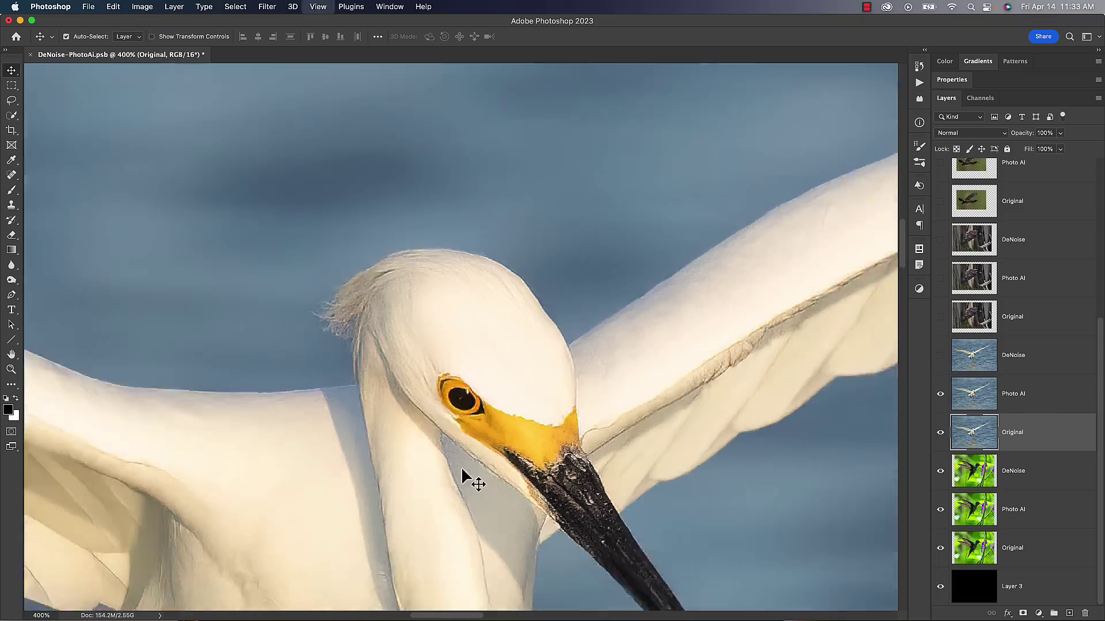
pyautogui.scroll(-5, 463, 470)
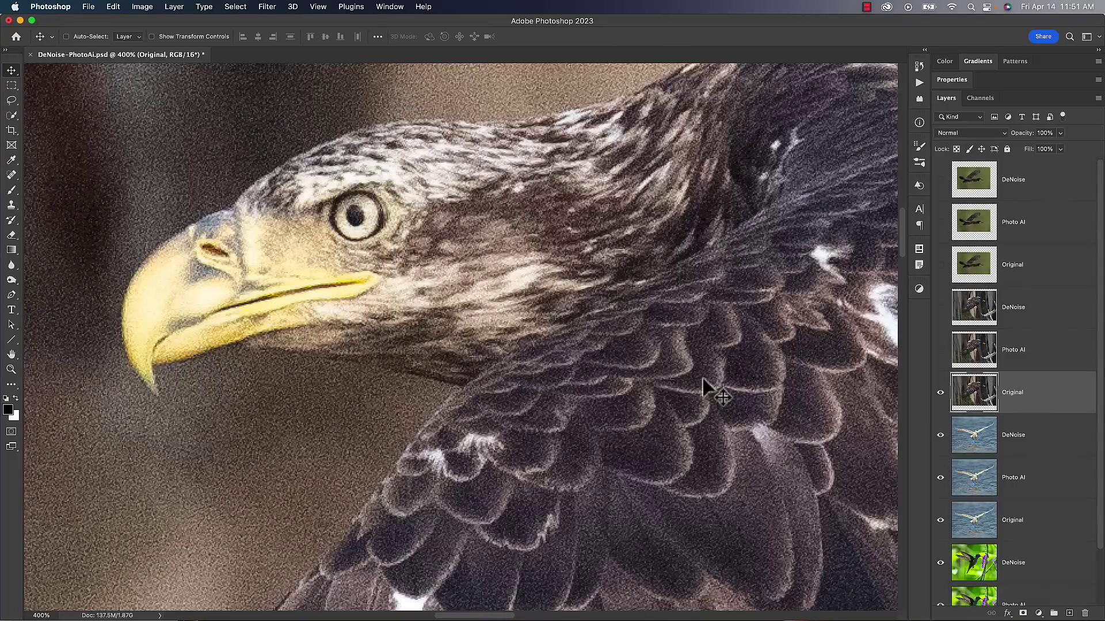
# At 300% on the eagle's head, show then hide the DeNoise layer against Photo AI.
pyautogui.press('super+minus')
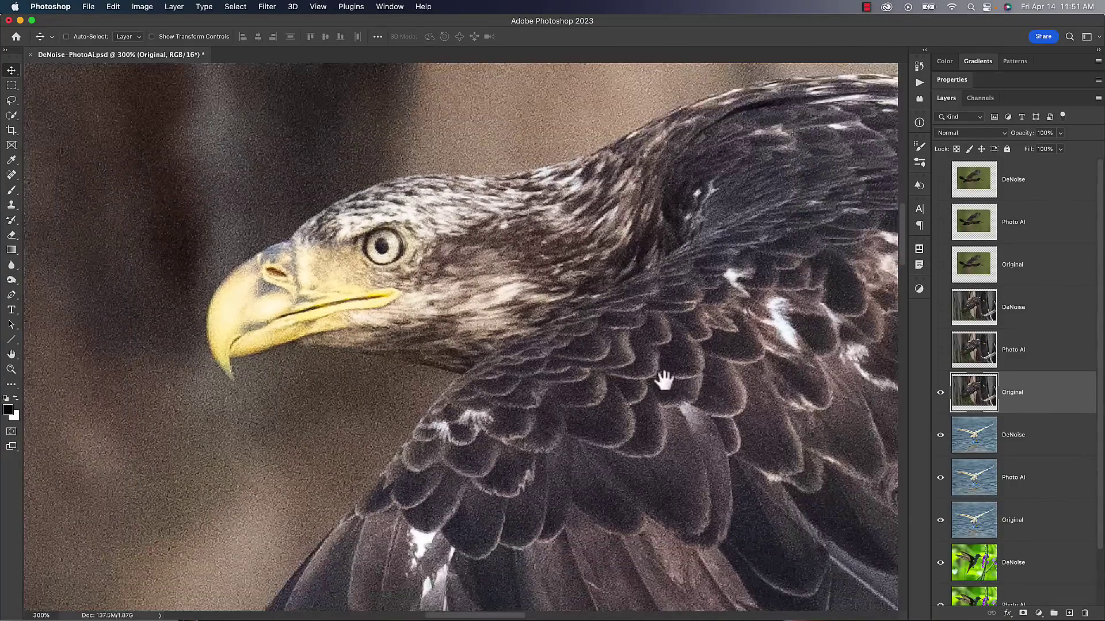
pyautogui.moveTo(644, 380); pyautogui.dragTo(607, 375)
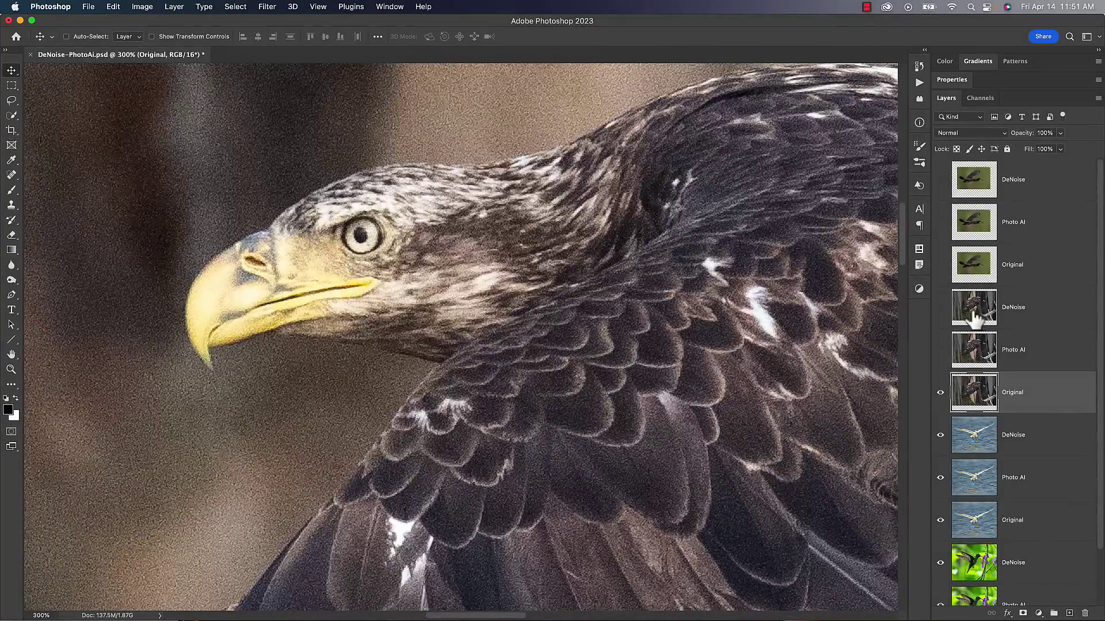
pyautogui.click(940, 307)
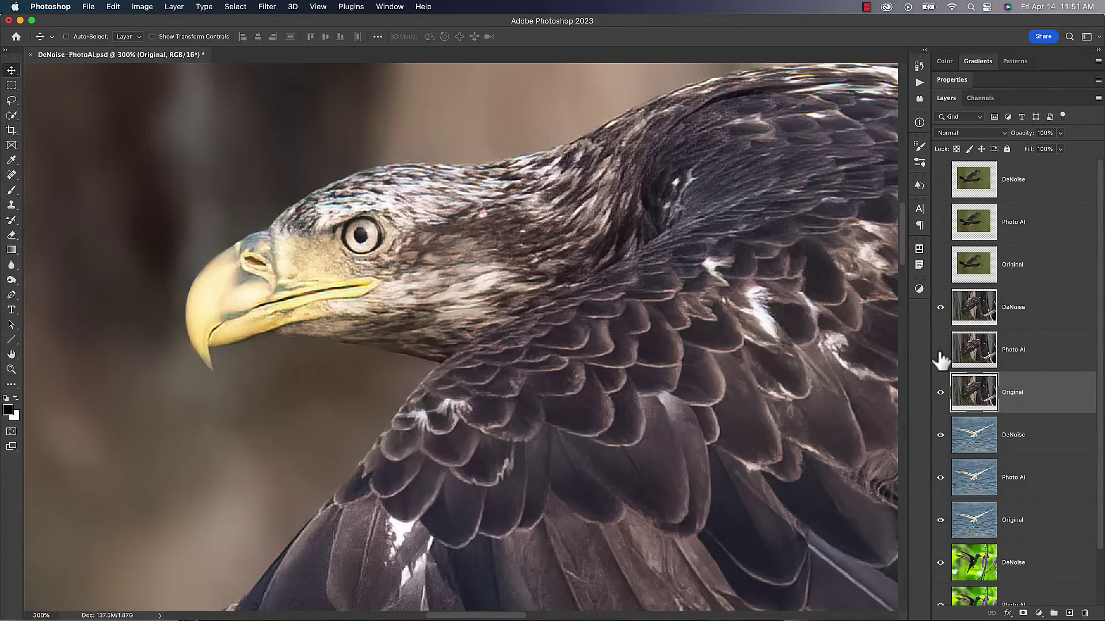
pyautogui.click(940, 311)
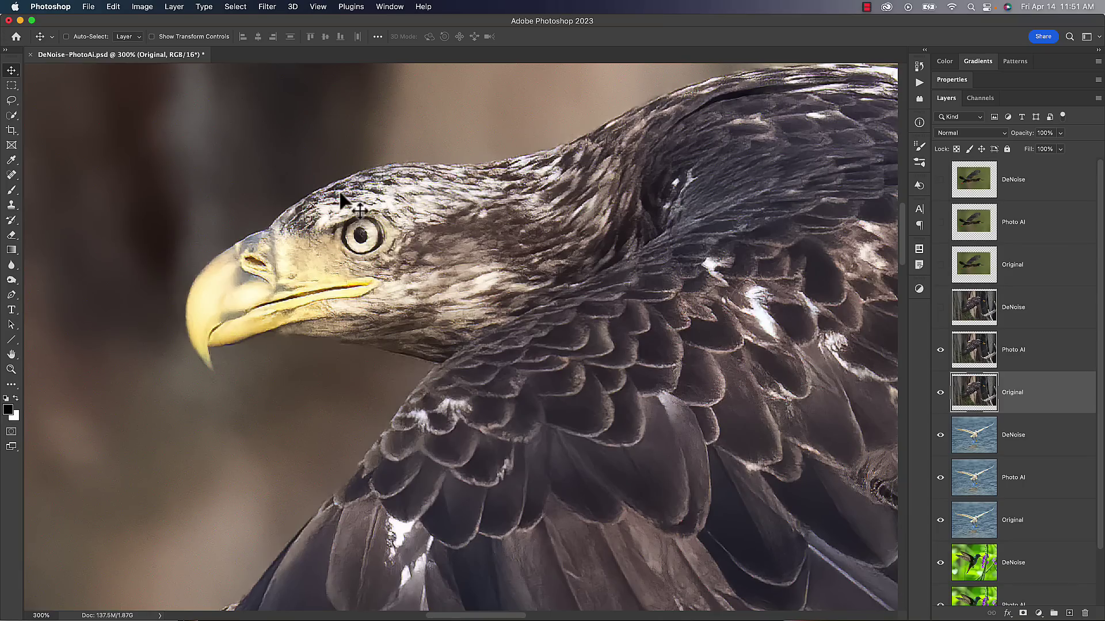
# Hide DeNoise, pan to the eagle's wing feathers, and turn DeNoise back on.
pyautogui.click(941, 310)
pyautogui.moveTo(505, 506); pyautogui.dragTo(476, 253)
pyautogui.moveTo(489, 384); pyautogui.dragTo(548, 254)
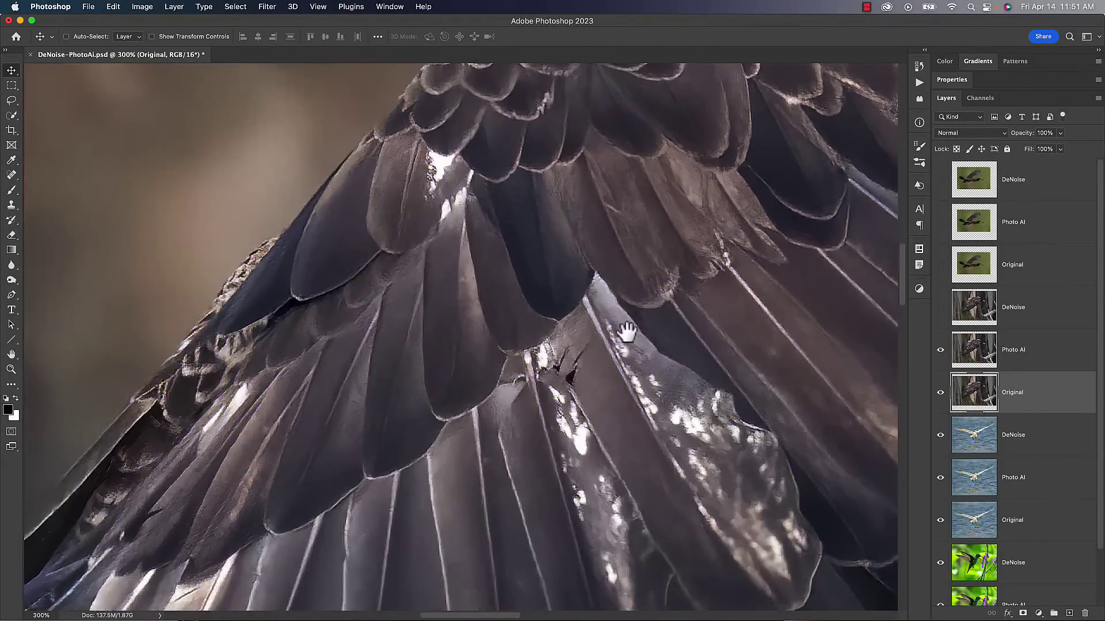
pyautogui.moveTo(627, 329); pyautogui.dragTo(669, 254)
pyautogui.click(940, 307)
# Zoom to 500% on the feathers, toggle DeNoise to compare, then return to 400%.
pyautogui.press('super+equal')
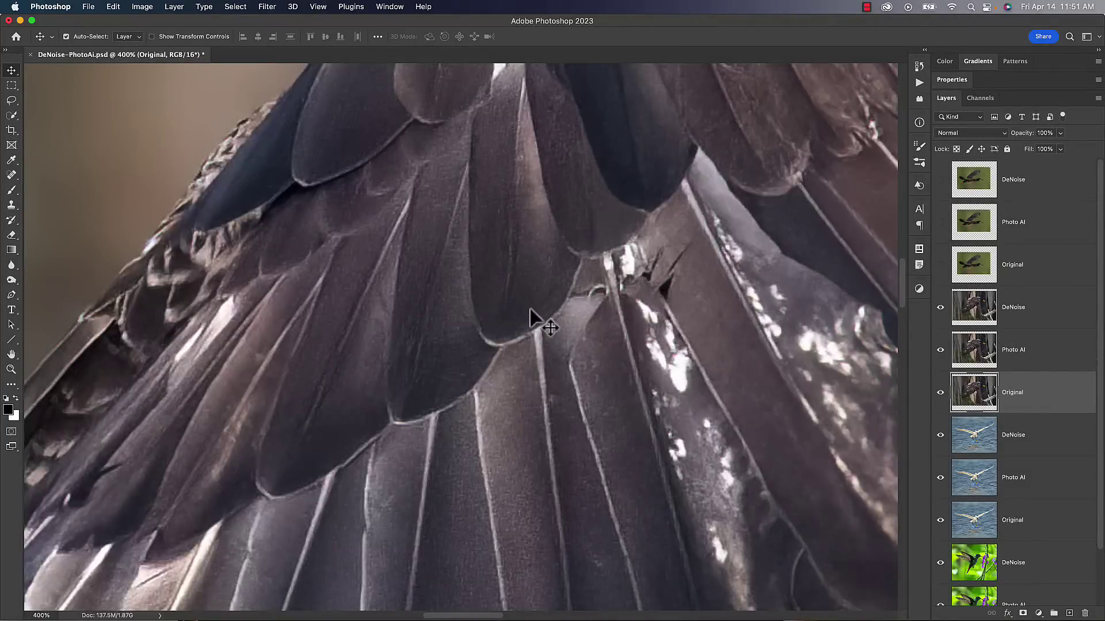
pyautogui.press('super+equal')
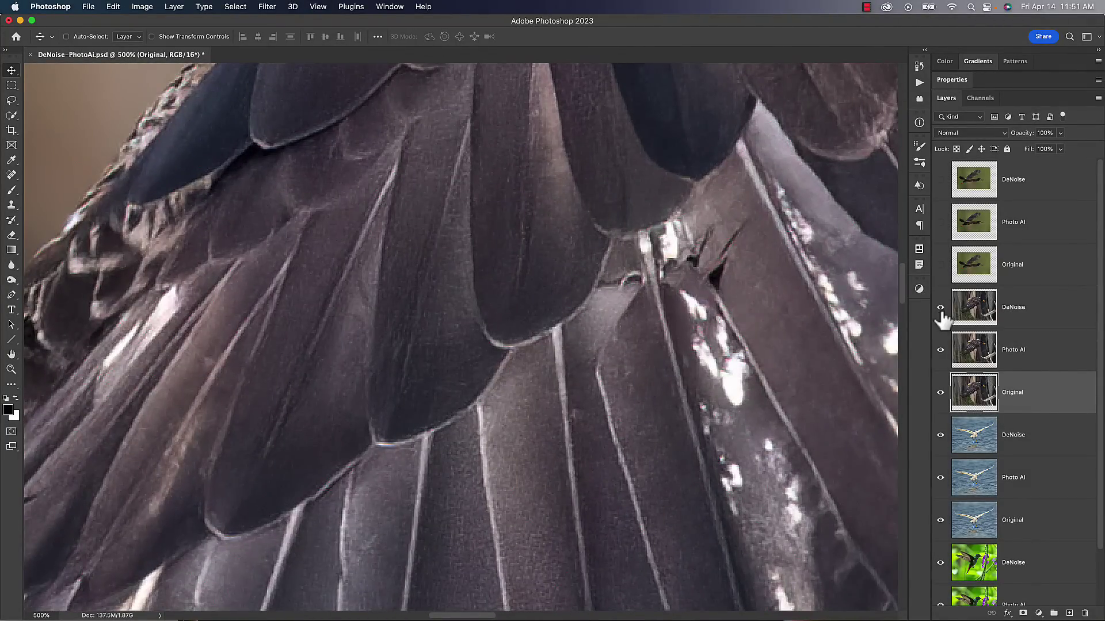
pyautogui.click(941, 309)
pyautogui.click(940, 308)
pyautogui.moveTo(686, 301); pyautogui.dragTo(675, 407)
pyautogui.press('super+minus')
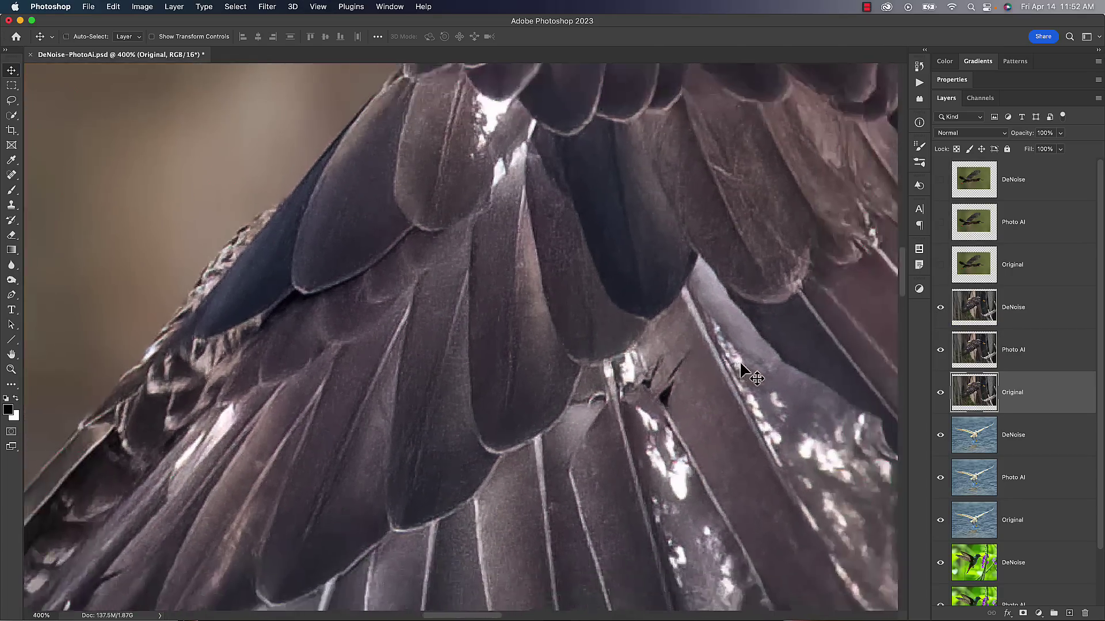
# Show the three heron layers, pan to the eye and beak, and compare Original with DeNoise.
pyautogui.moveTo(940, 265); pyautogui.dragTo(940, 179)
pyautogui.hscroll(10, 833, 242)
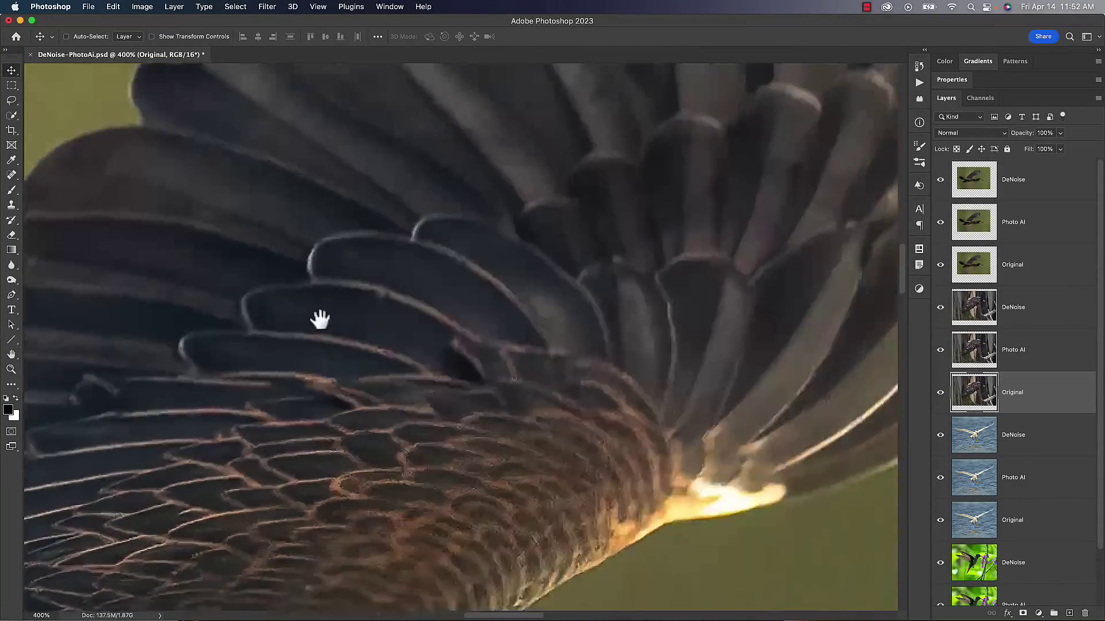
pyautogui.scroll(-15, 458, 401)
pyautogui.hscroll(6, 459, 323)
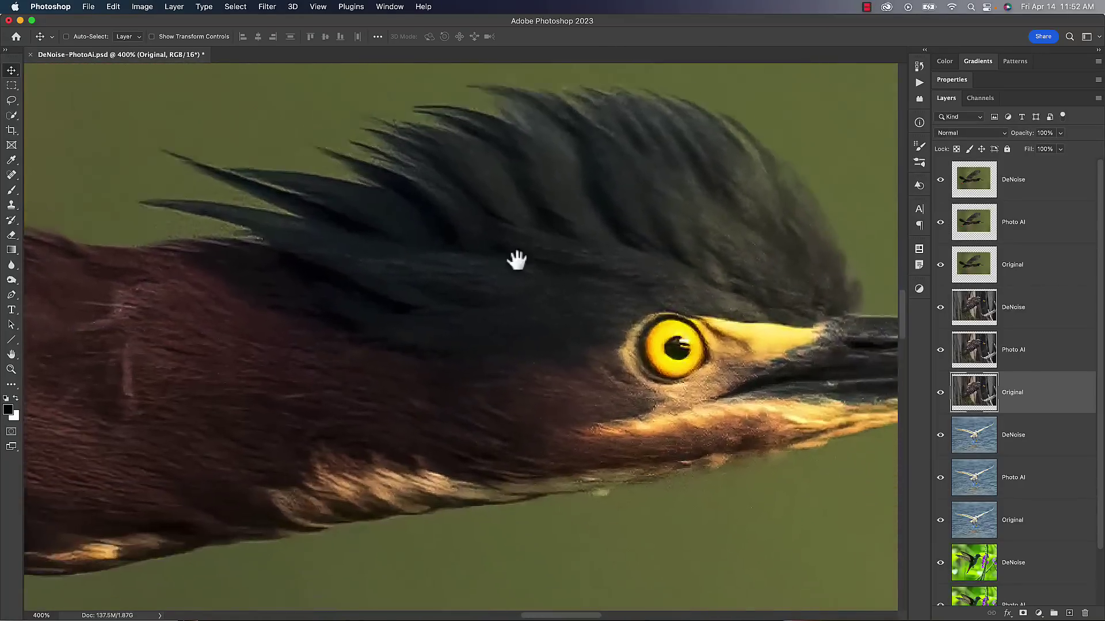
pyautogui.scroll(3, 417, 307)
pyautogui.hscroll(3, 417, 306)
pyautogui.hscroll(3, 500, 312)
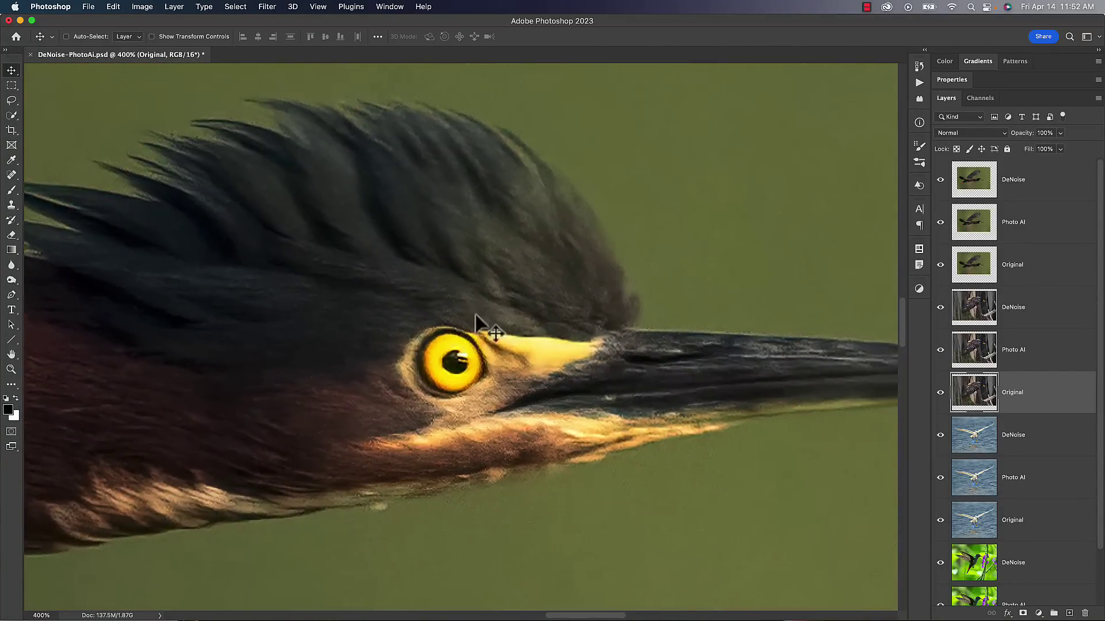
pyautogui.click(940, 179)
pyautogui.click(940, 222)
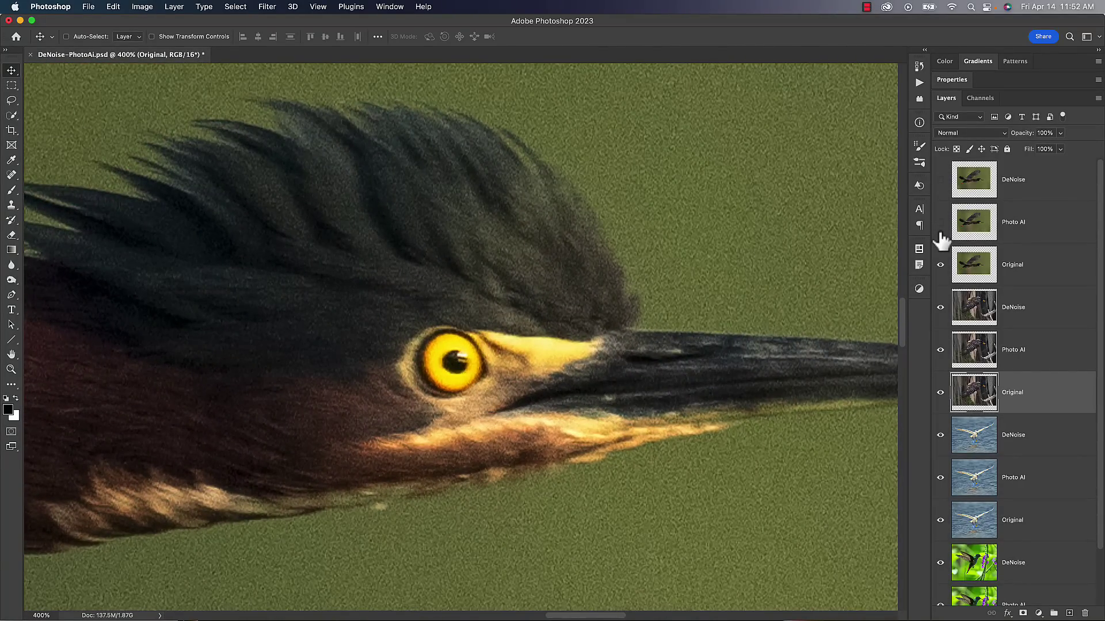
pyautogui.click(940, 180)
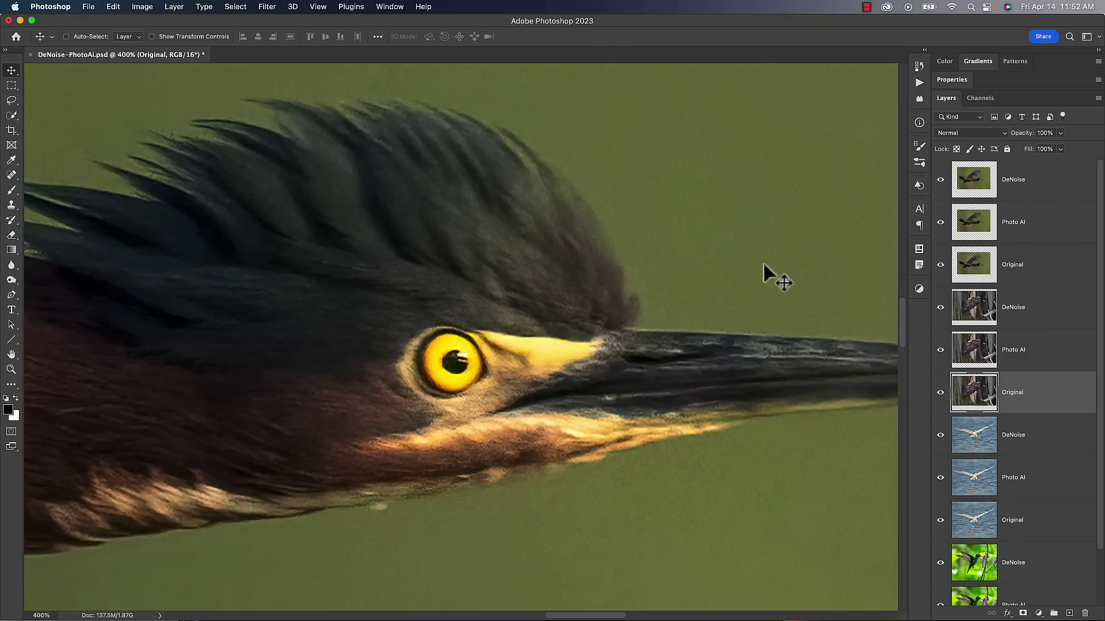
# Toggle DeNoise repeatedly against Photo AI on the heron's crest and eye, ending with DeNoise shown.
pyautogui.scroll(3, 762, 261)
pyautogui.click(941, 181)
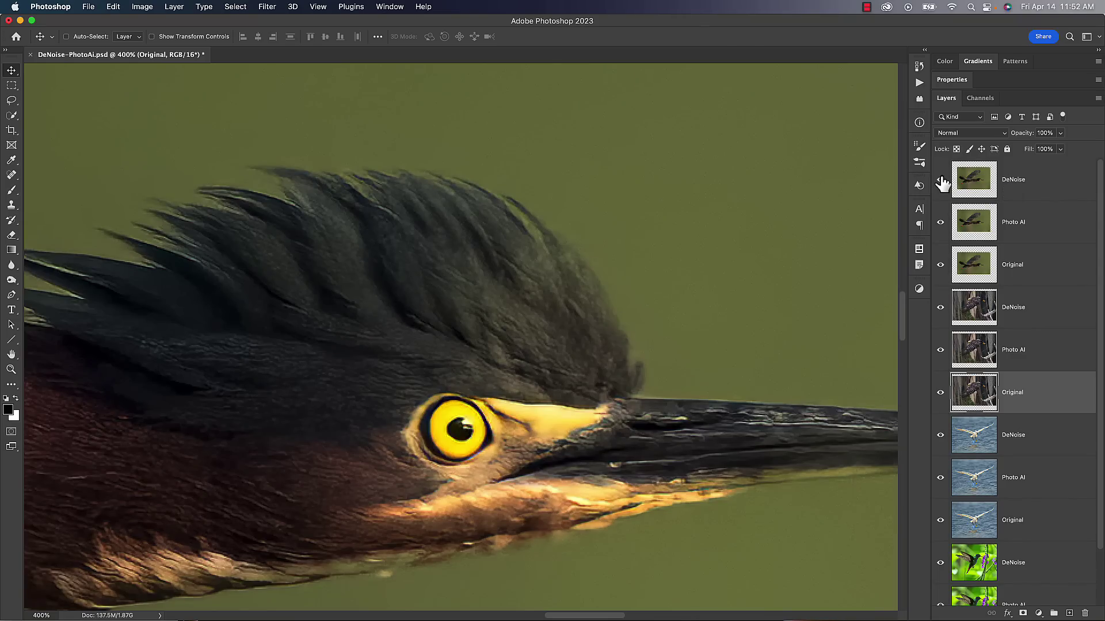
pyautogui.click(941, 180)
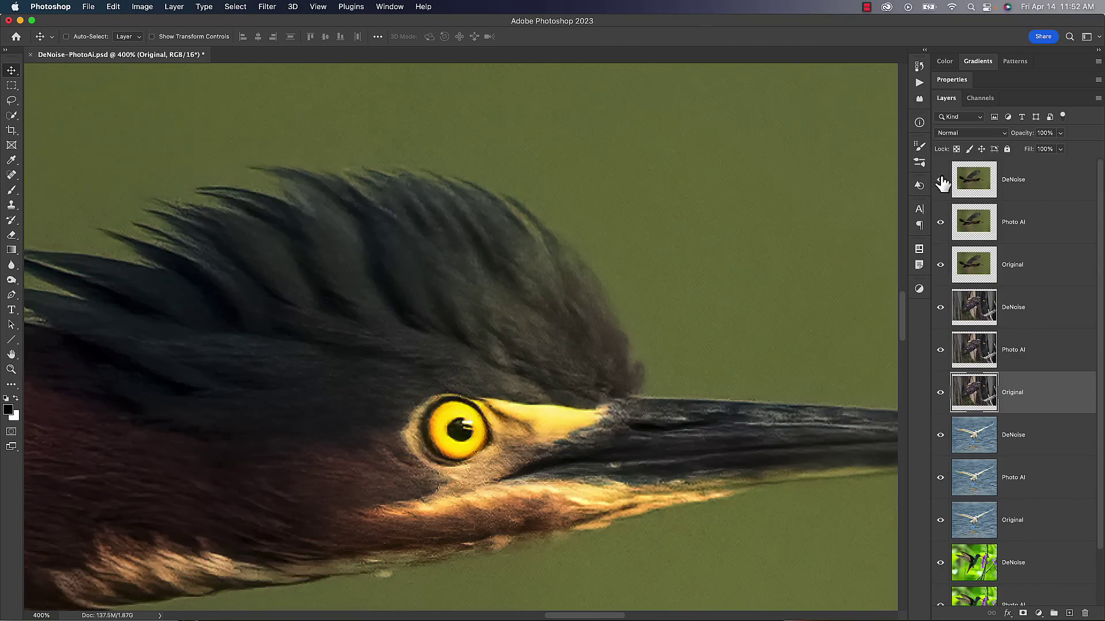
pyautogui.click(941, 181)
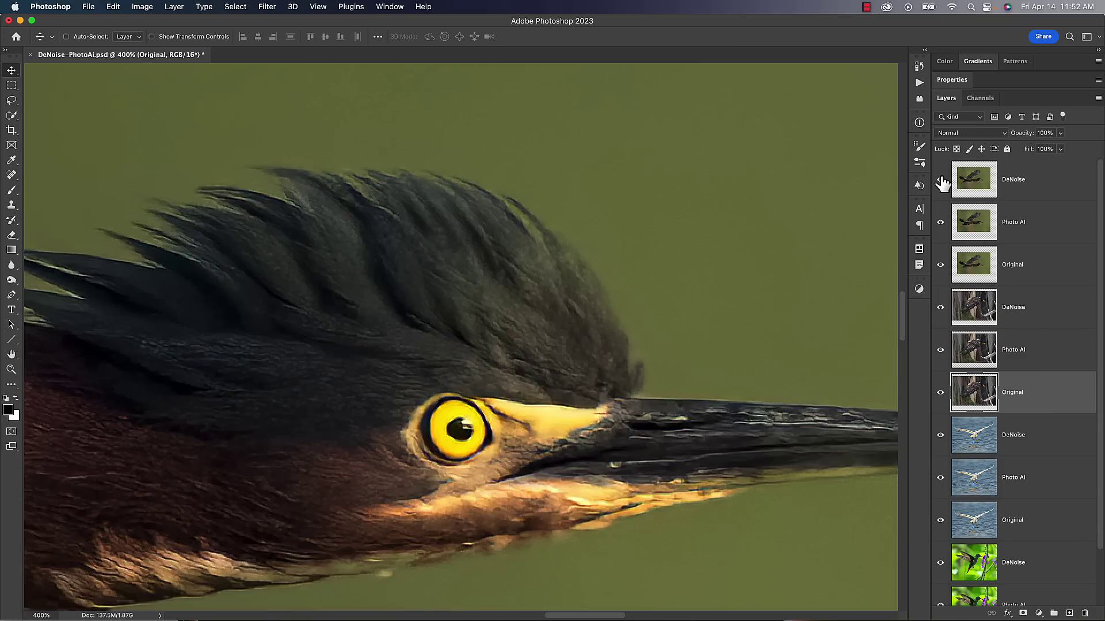
pyautogui.click(941, 182)
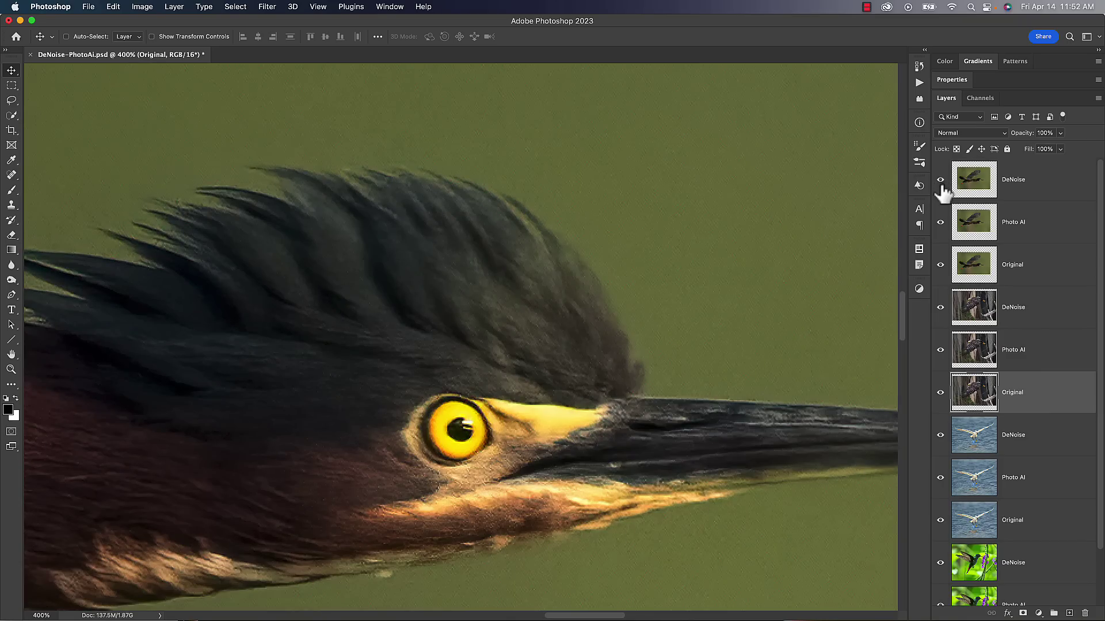
pyautogui.click(943, 188)
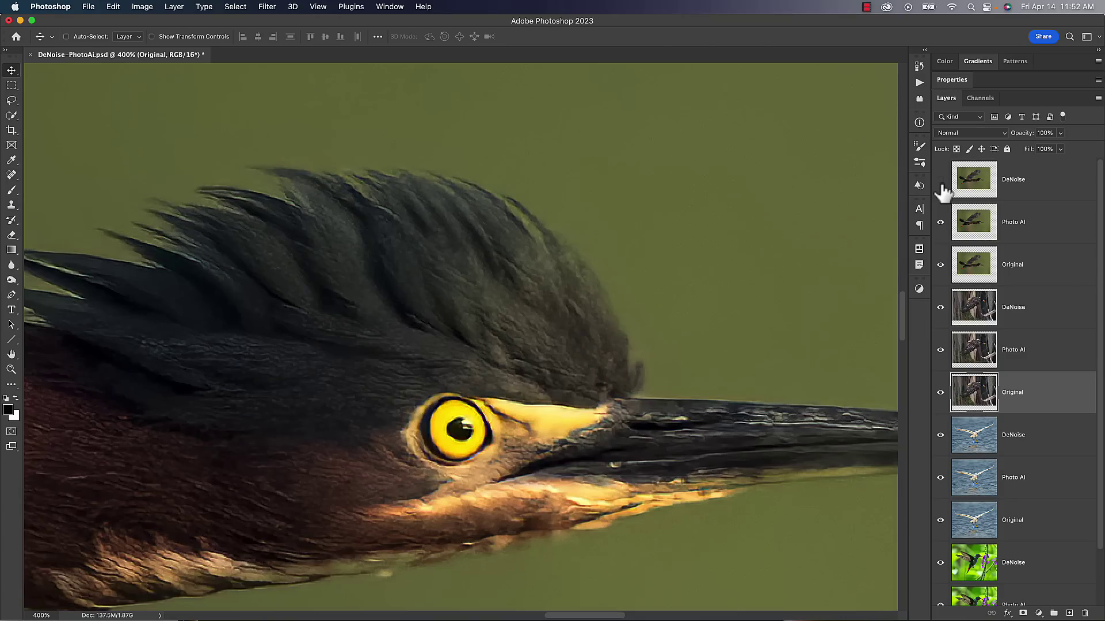
pyautogui.click(942, 188)
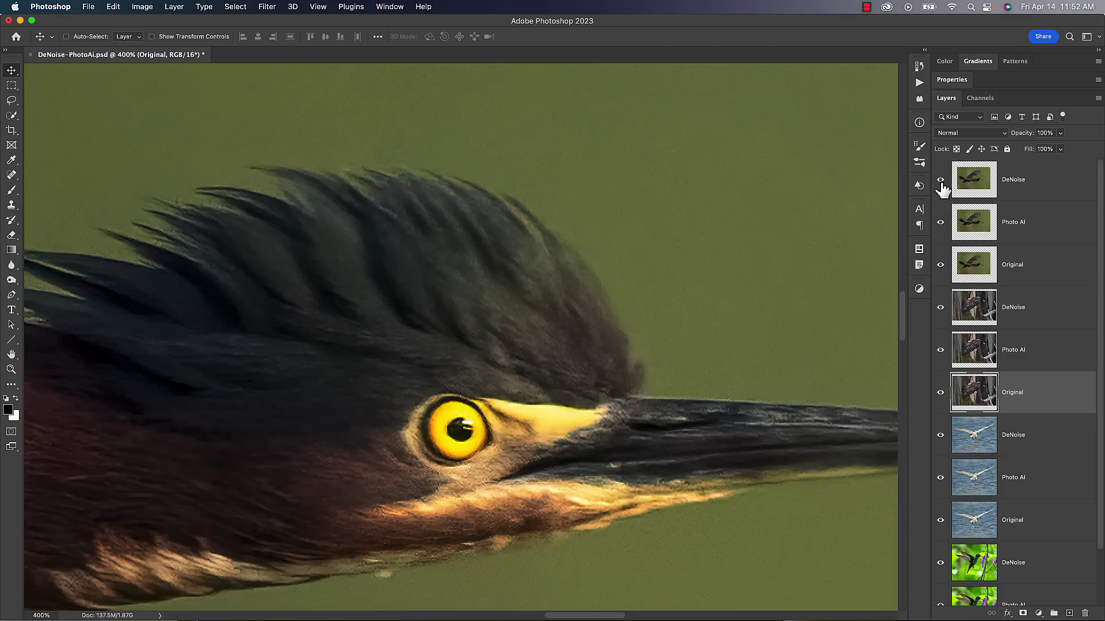
pyautogui.click(942, 188)
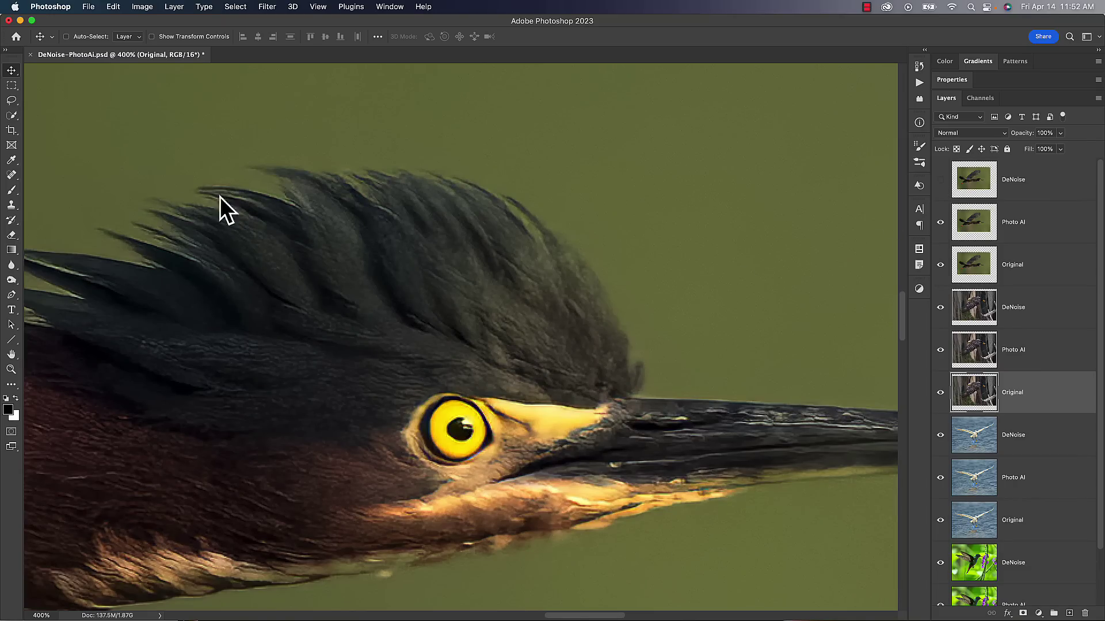
pyautogui.click(941, 180)
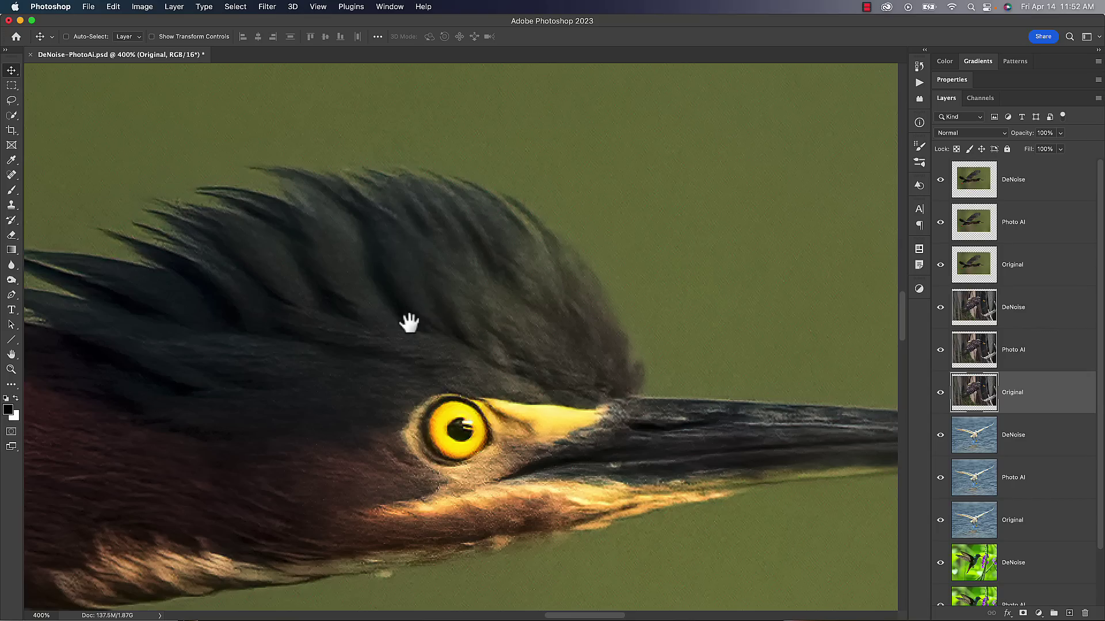
# View the flying heron at 100% and toggle the DeNoise layer off and back on.
pyautogui.moveTo(406, 321); pyautogui.dragTo(616, 394)
pyautogui.scroll(-10, 510, 282)
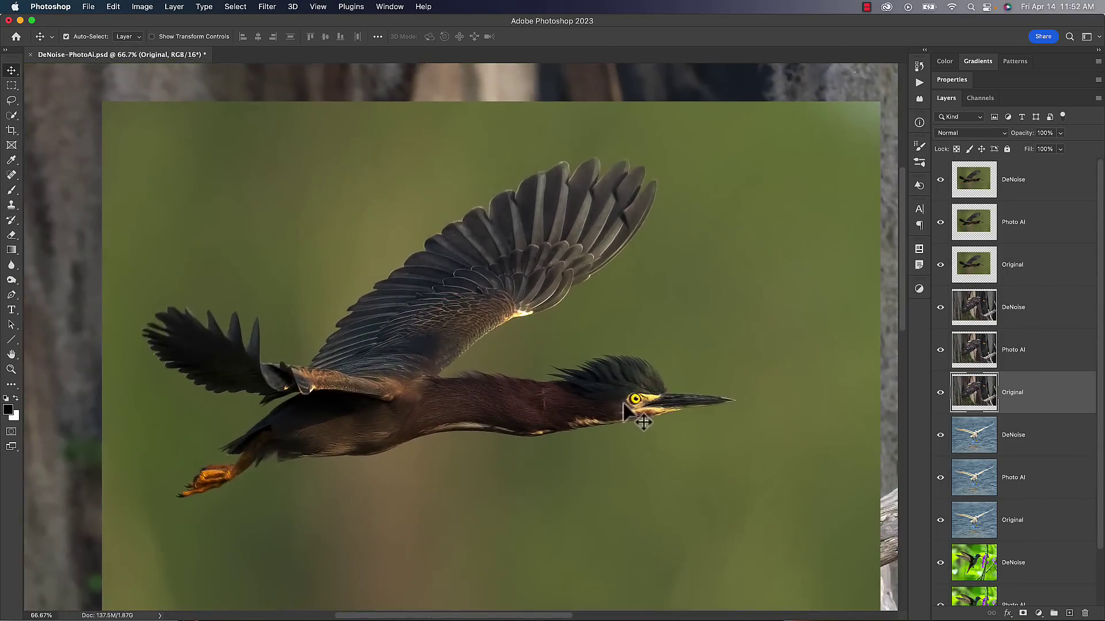
pyautogui.press('super+1')
pyautogui.moveTo(746, 292); pyautogui.dragTo(683, 268)
pyautogui.click(940, 179)
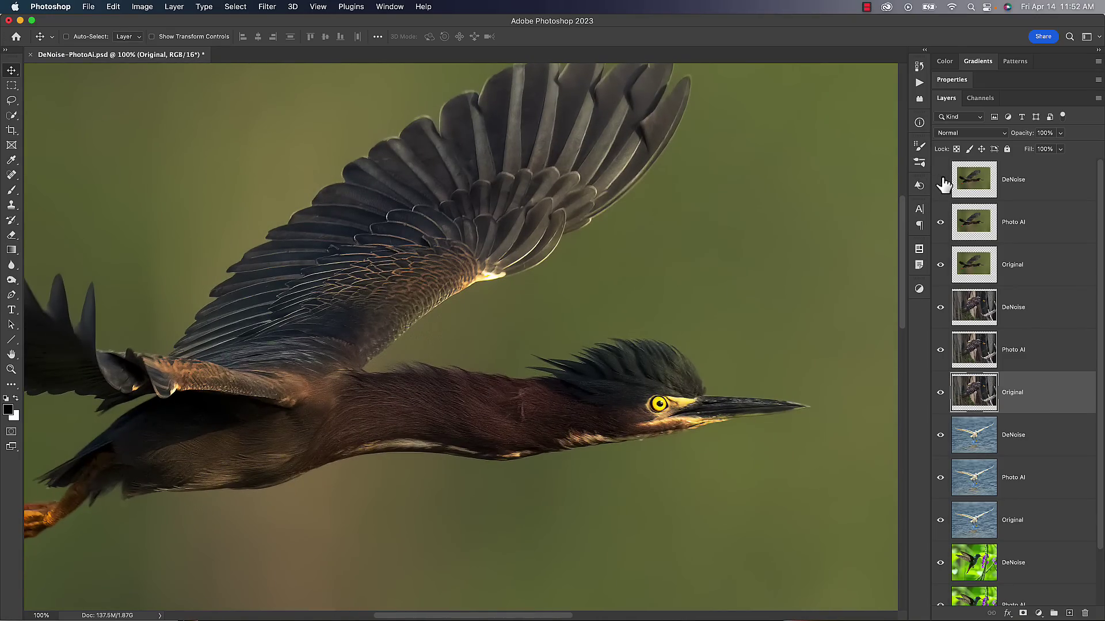
pyautogui.click(941, 180)
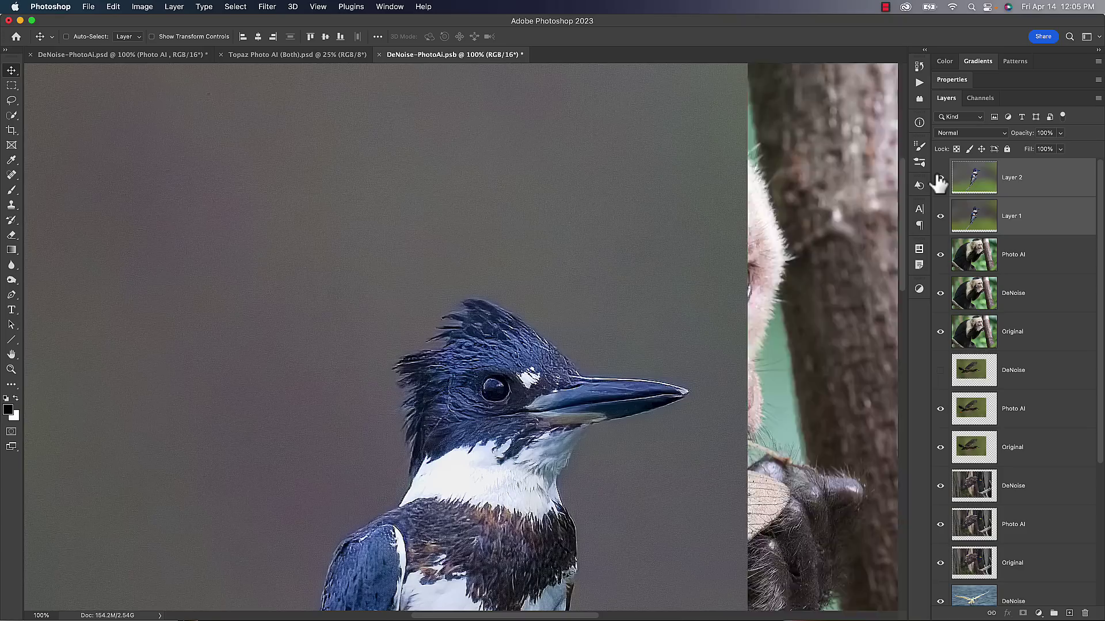
# Turn on Layer 2, frame the whole kingfisher, and toggle Layer 2 against Layer 1.
pyautogui.click(940, 178)
pyautogui.moveTo(712, 299); pyautogui.dragTo(723, 187)
pyautogui.press('super+minus')
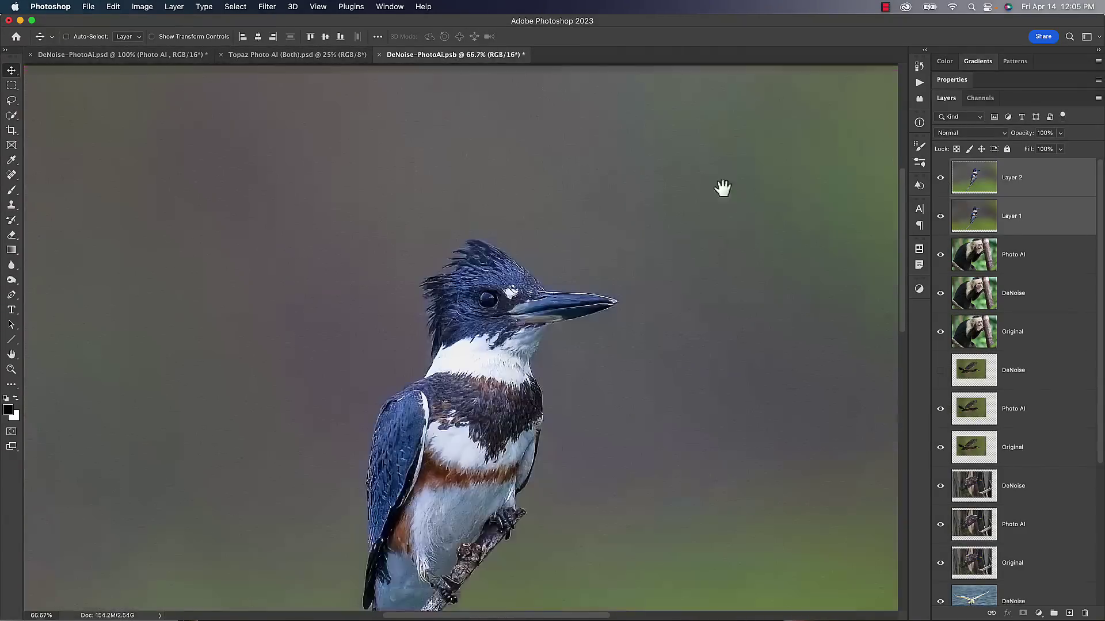
pyautogui.scroll(-5, 572, 333)
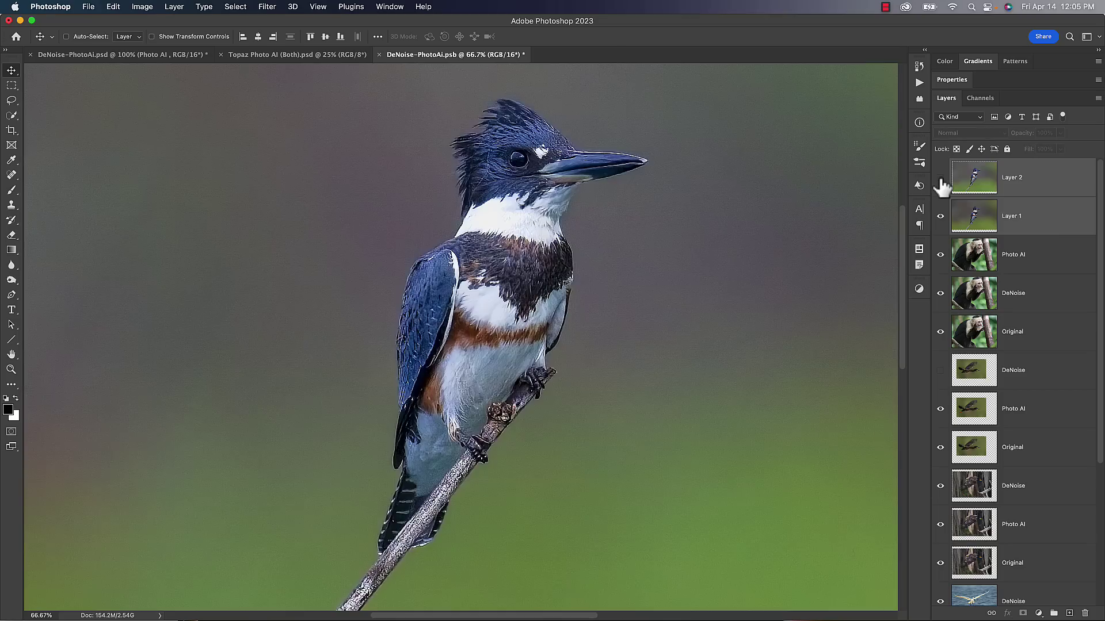
pyautogui.click(940, 179)
pyautogui.click(940, 180)
# Zoom to 100% then 200% and centre the kingfisher's head.
pyautogui.press('super+1')
pyautogui.moveTo(710, 322); pyautogui.dragTo(720, 435)
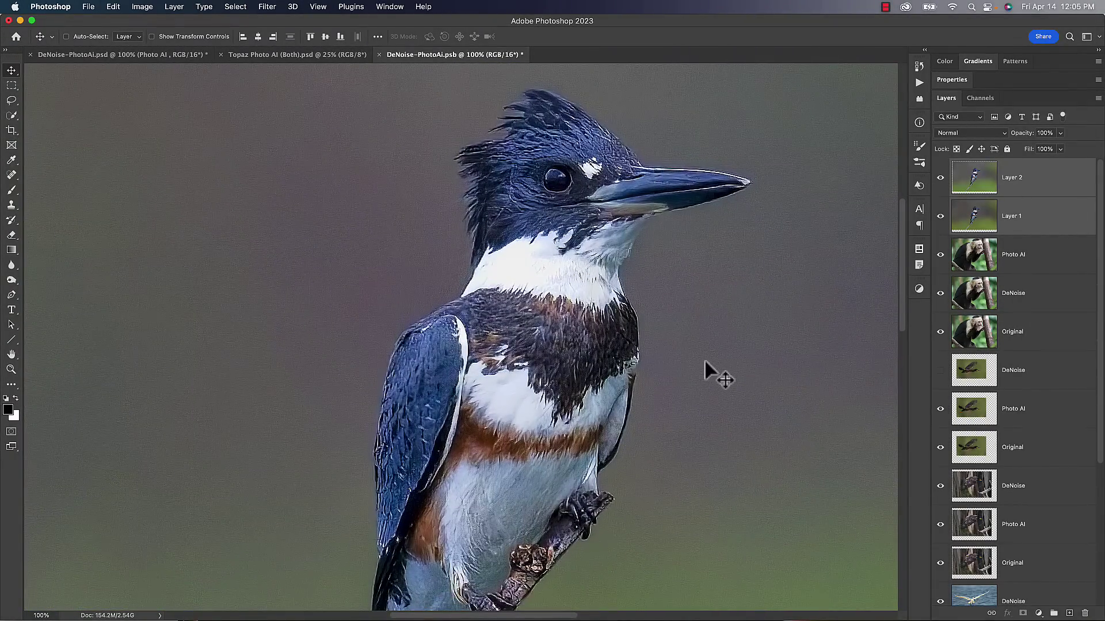
pyautogui.press('super+equal')
pyautogui.moveTo(684, 299); pyautogui.dragTo(633, 438)
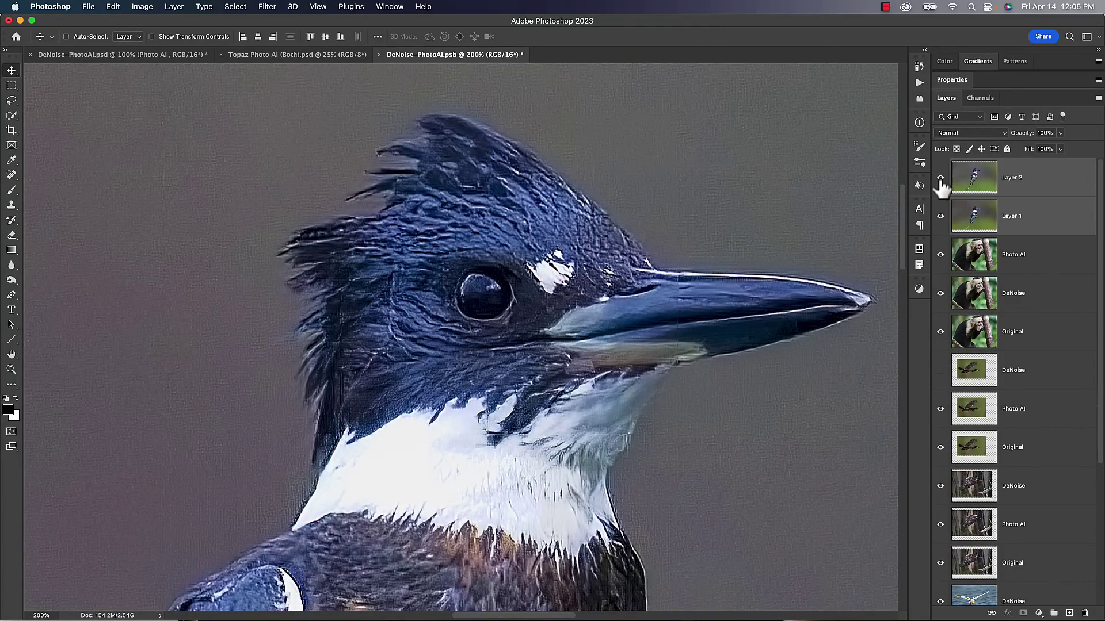
# Make Layer 2 active and toggle its visibility repeatedly to compare it with Layer 1 on the kingfisher's head.
pyautogui.click(974, 177)
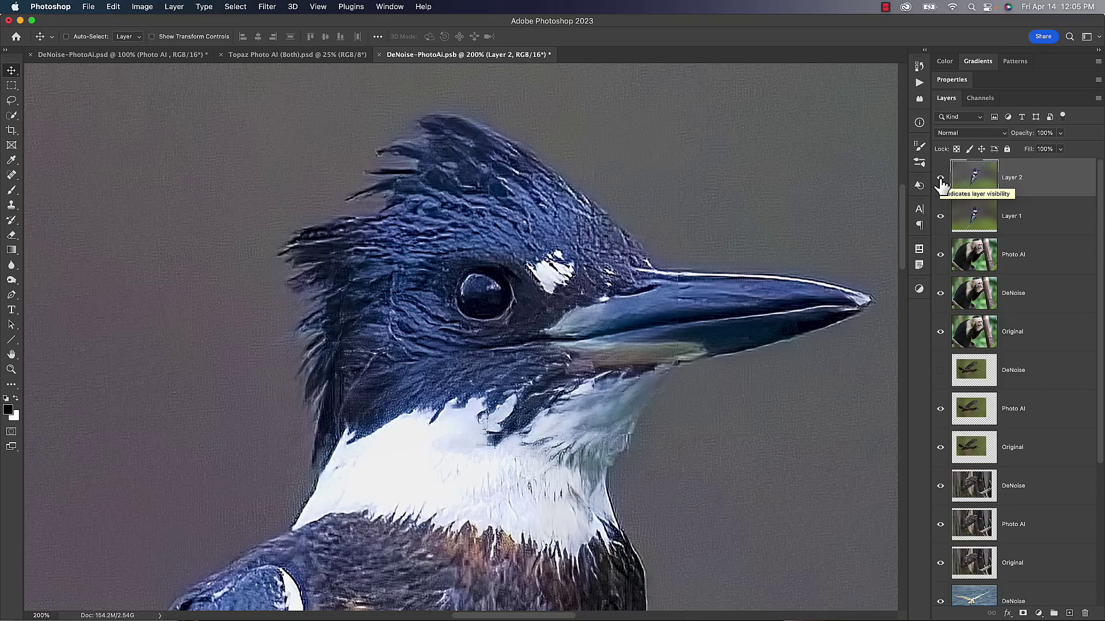
pyautogui.click(940, 177)
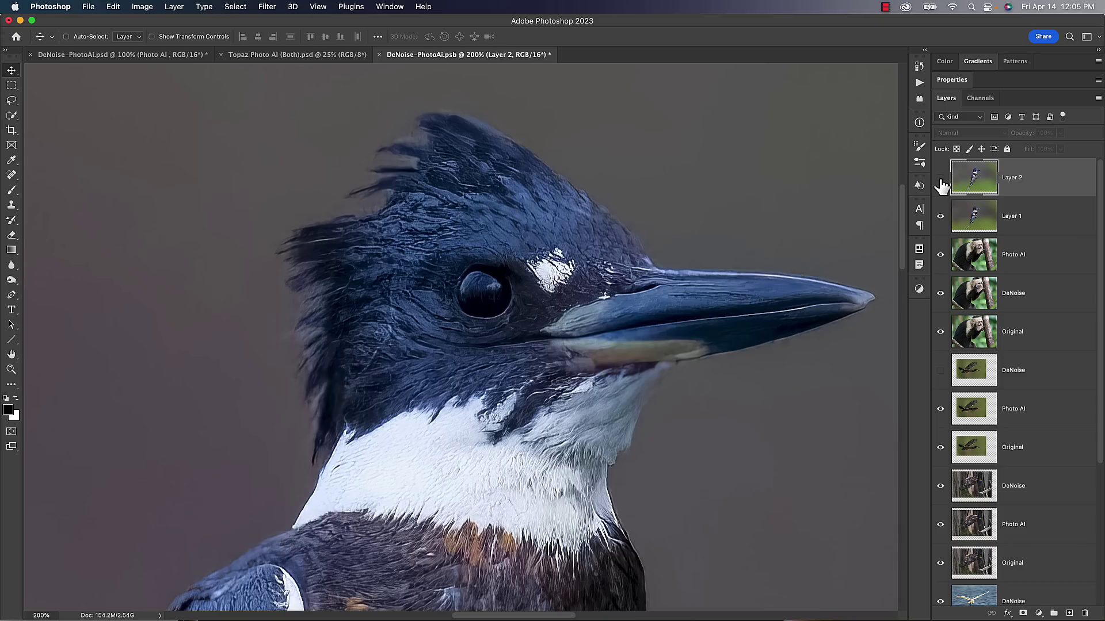
pyautogui.click(941, 179)
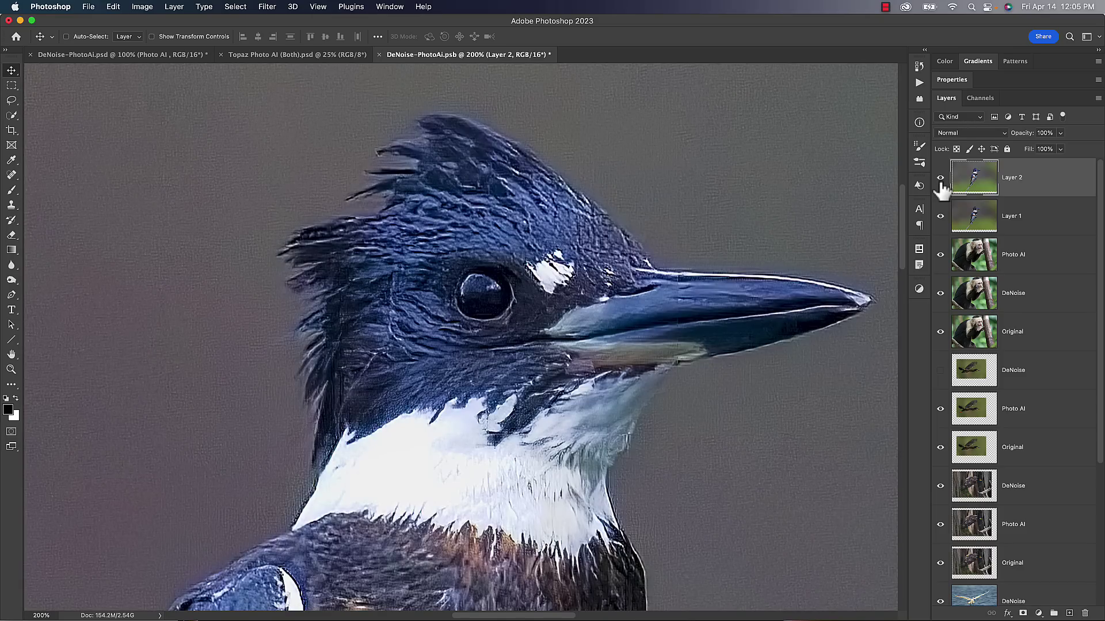
pyautogui.click(940, 181)
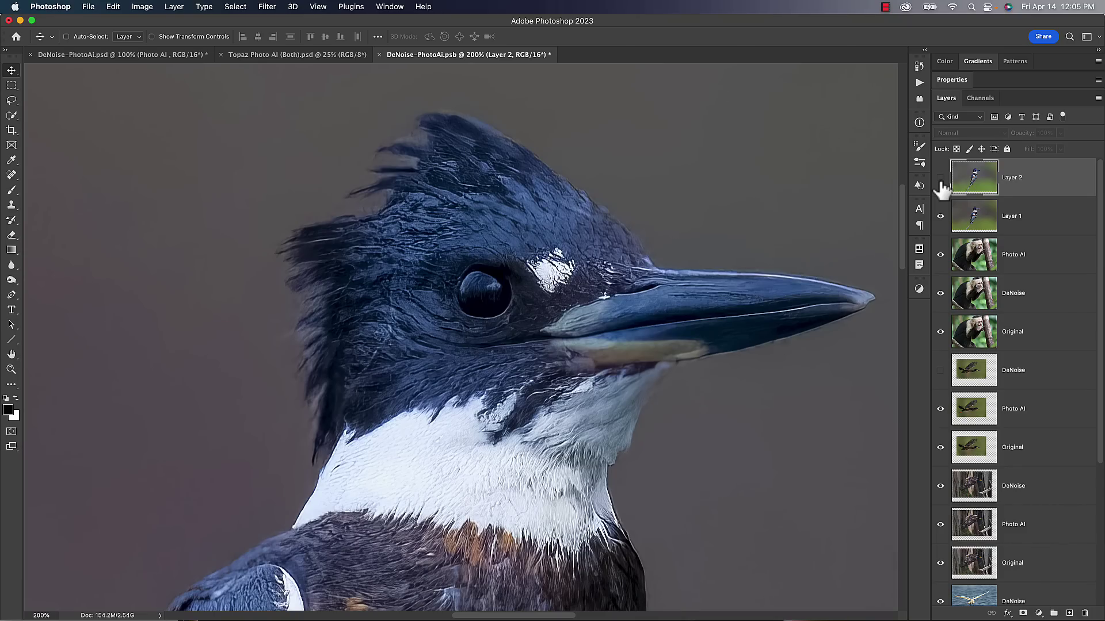
pyautogui.click(940, 181)
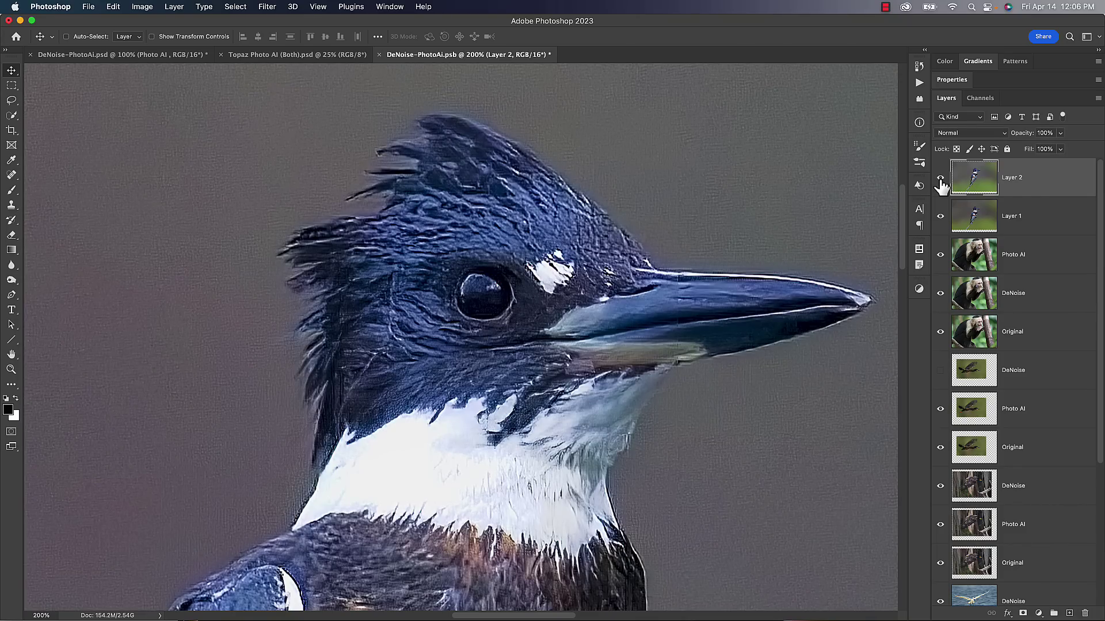
pyautogui.click(940, 180)
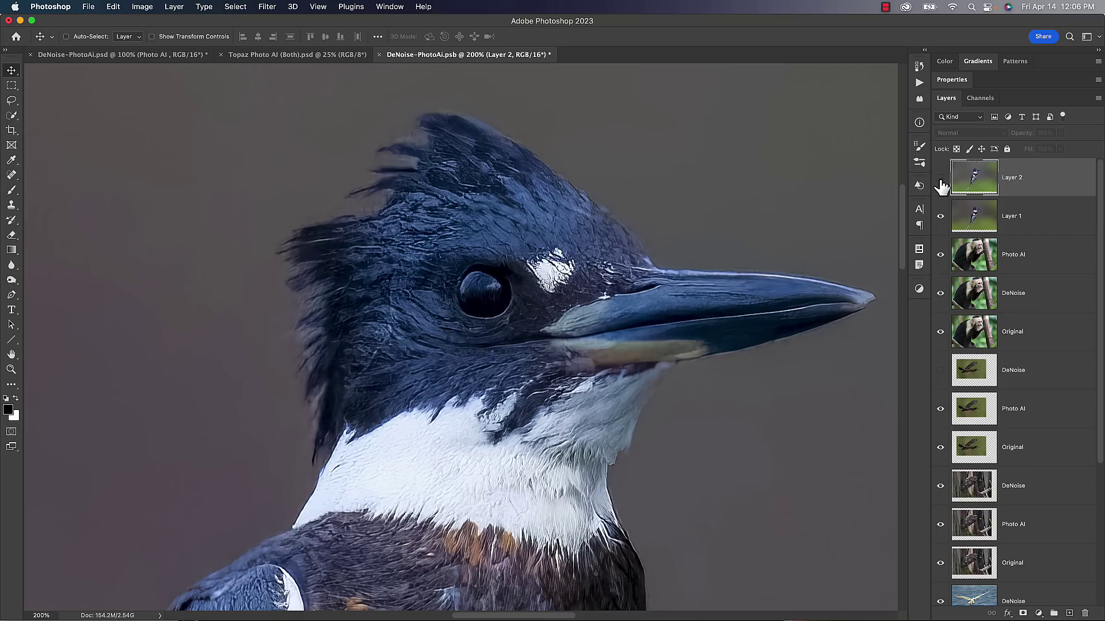
pyautogui.click(940, 181)
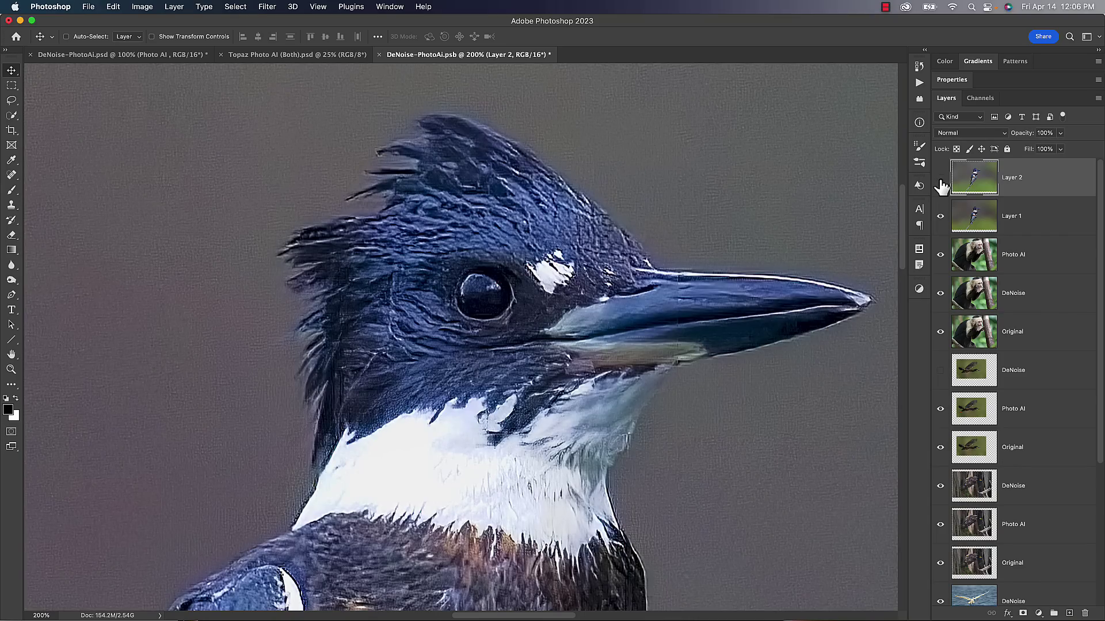
pyautogui.click(940, 181)
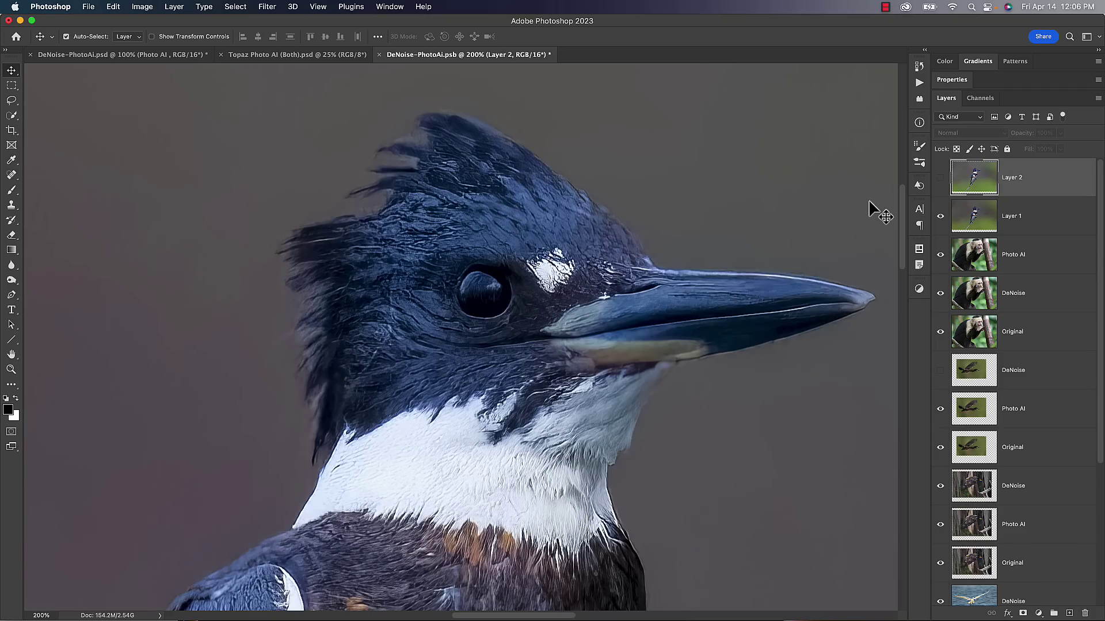
# At 200%, compare Layer 2 and Layer 1 on the breast, then return to the head with Layer 2 hidden.
pyautogui.press('super+minus')
pyautogui.moveTo(585, 429); pyautogui.dragTo(673, 209)
pyautogui.press('super+plus')
pyautogui.press('super+plus')
pyautogui.press('super+minus')
pyautogui.scroll(-3, 624, 315)
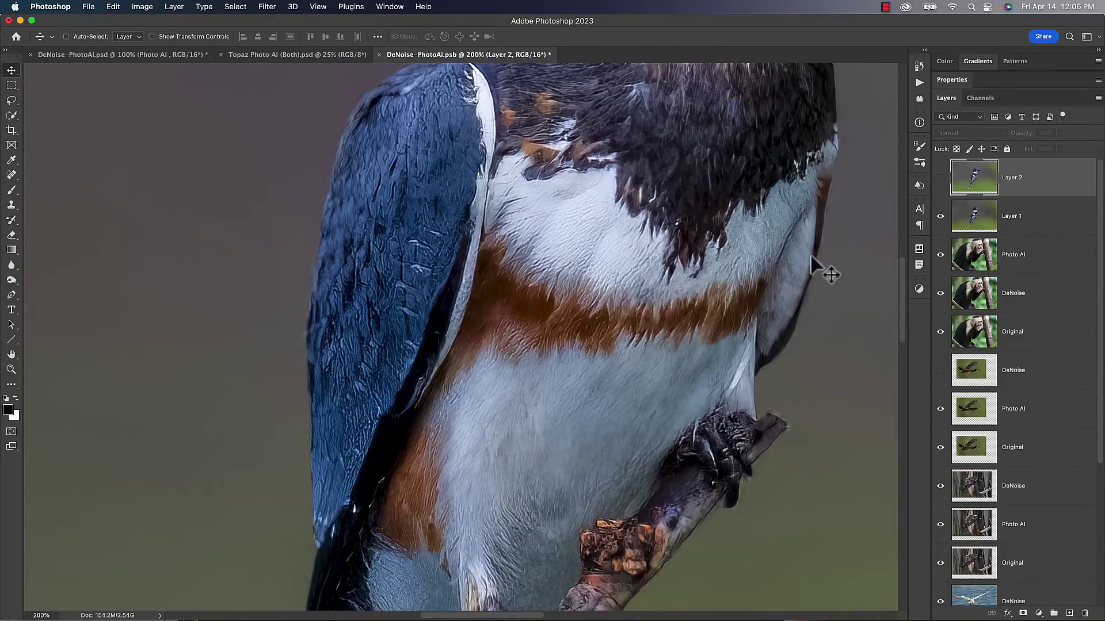
pyautogui.click(940, 179)
pyautogui.click(940, 179)
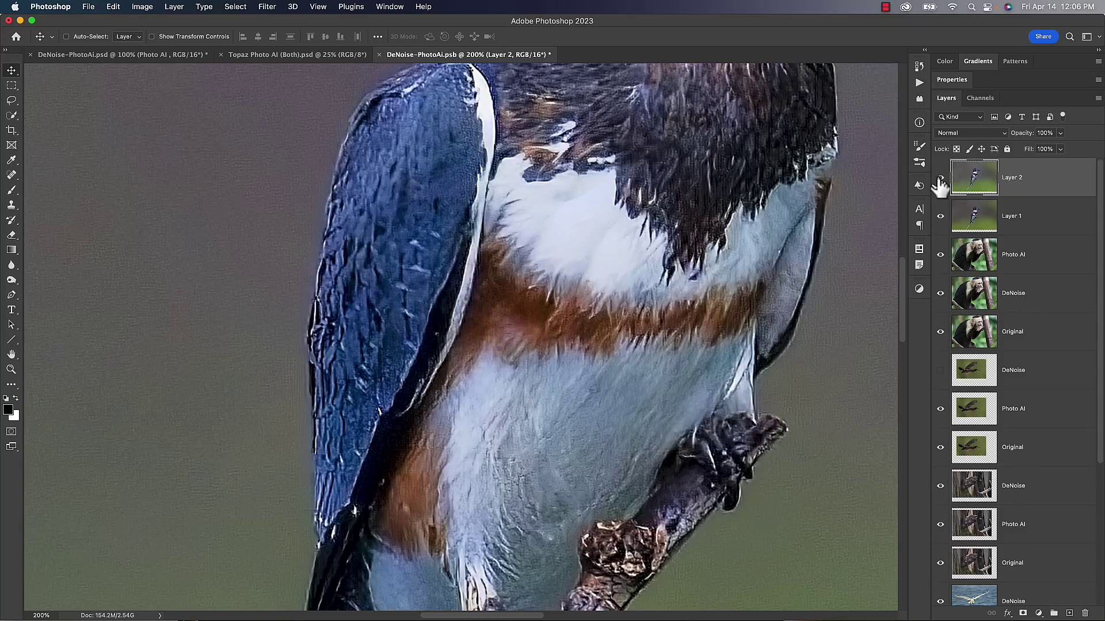
pyautogui.click(940, 181)
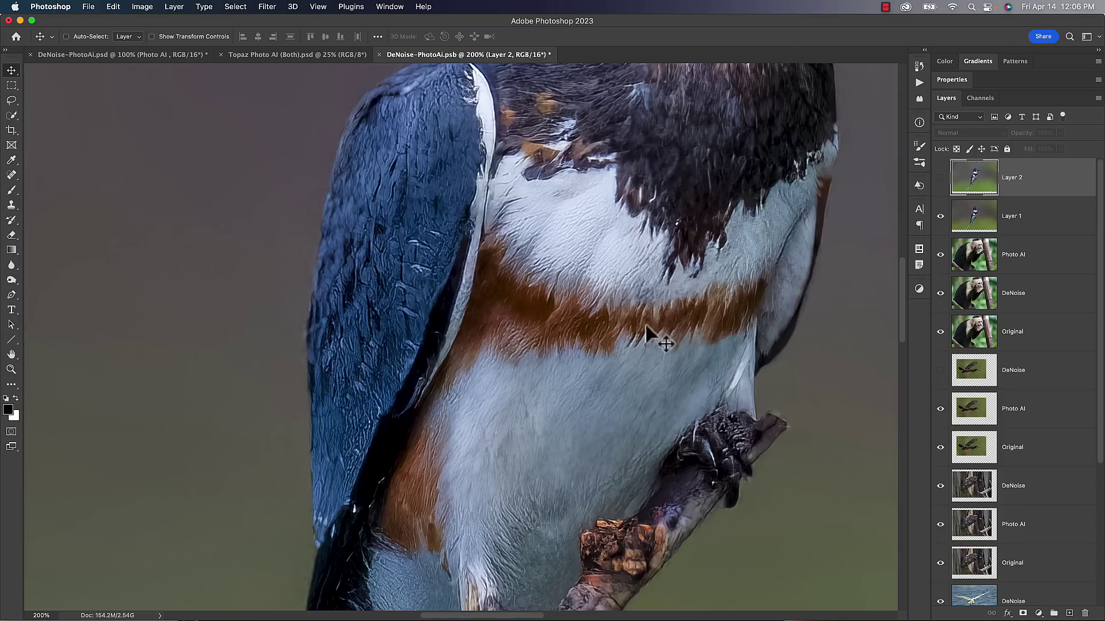
pyautogui.moveTo(652, 315); pyautogui.dragTo(547, 493)
pyautogui.scroll(5, 574, 439)
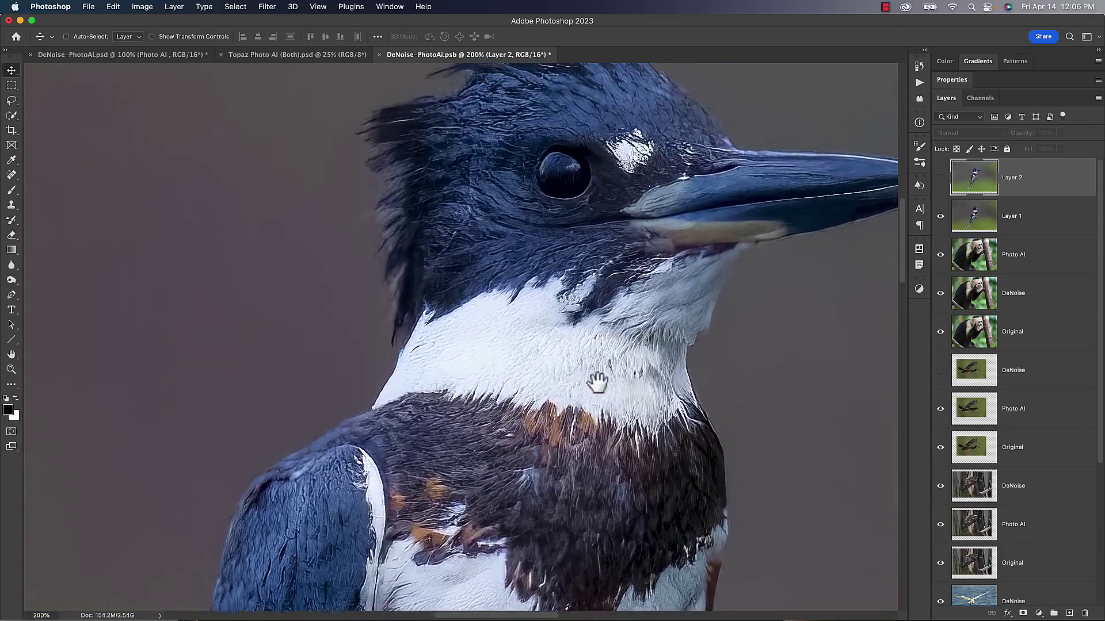